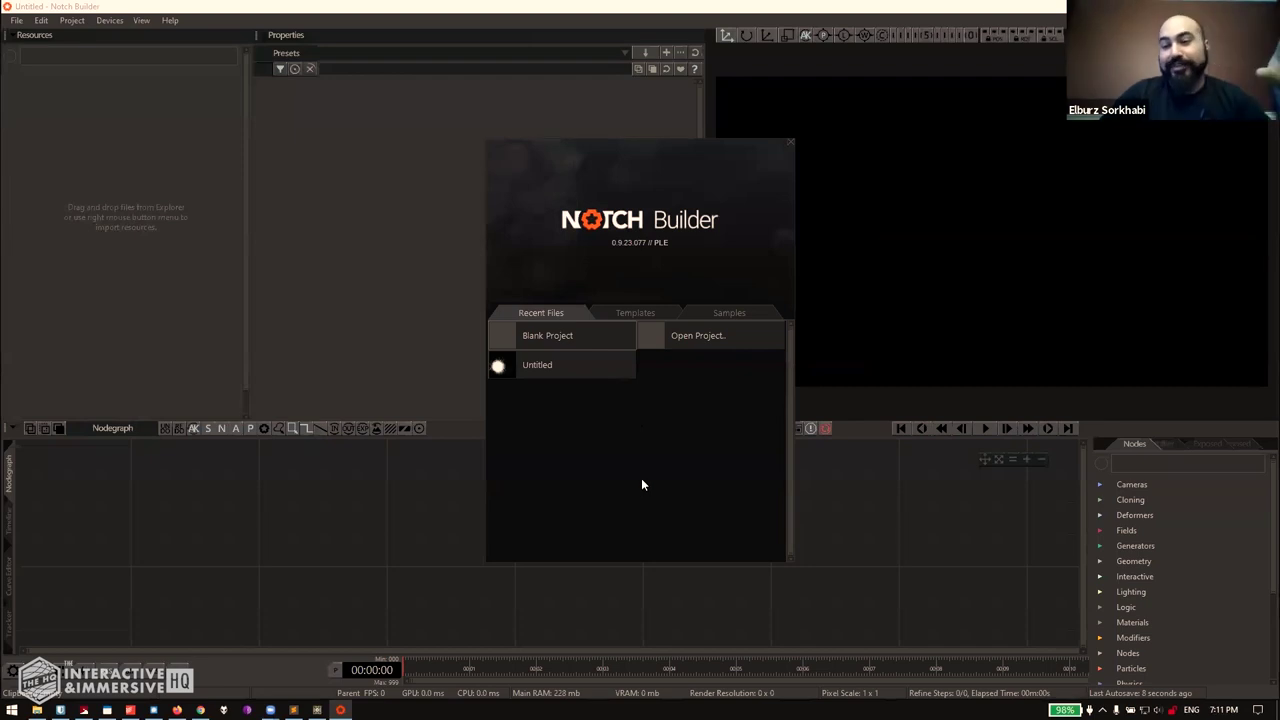
Create a blank project and accept the default layer settings for the new layer.
left_click(526, 345)
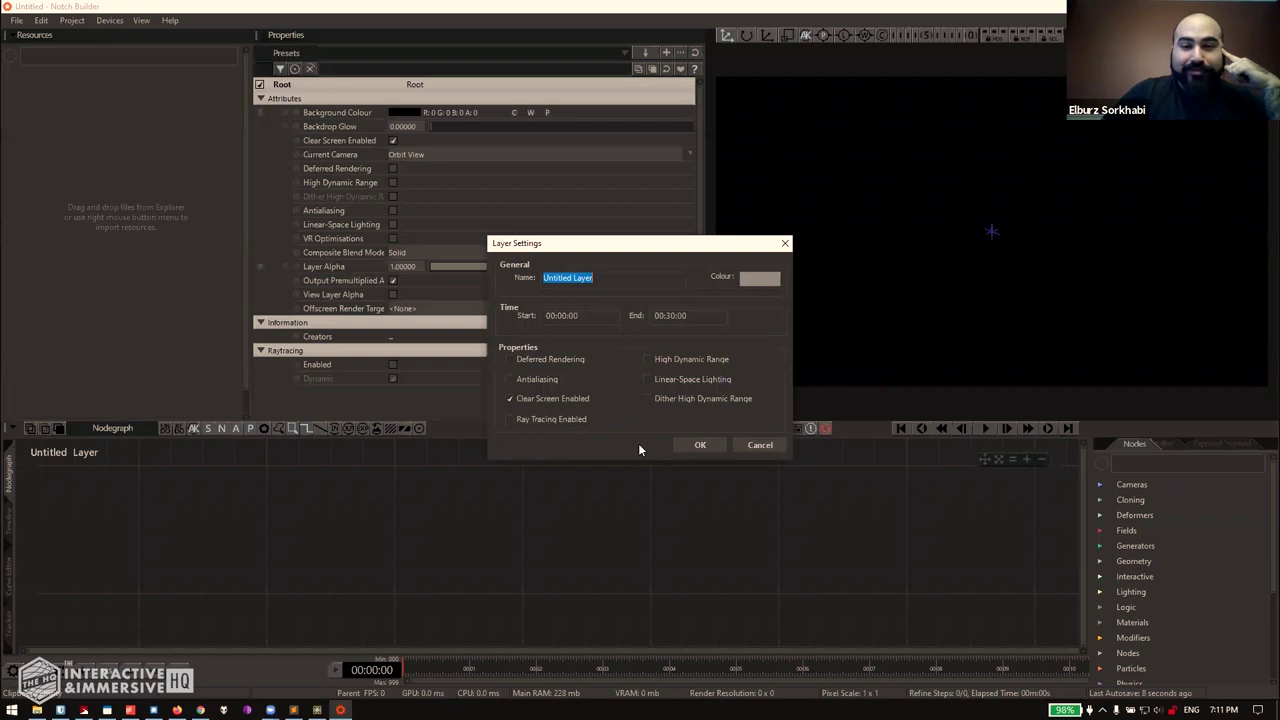
left_click(710, 446)
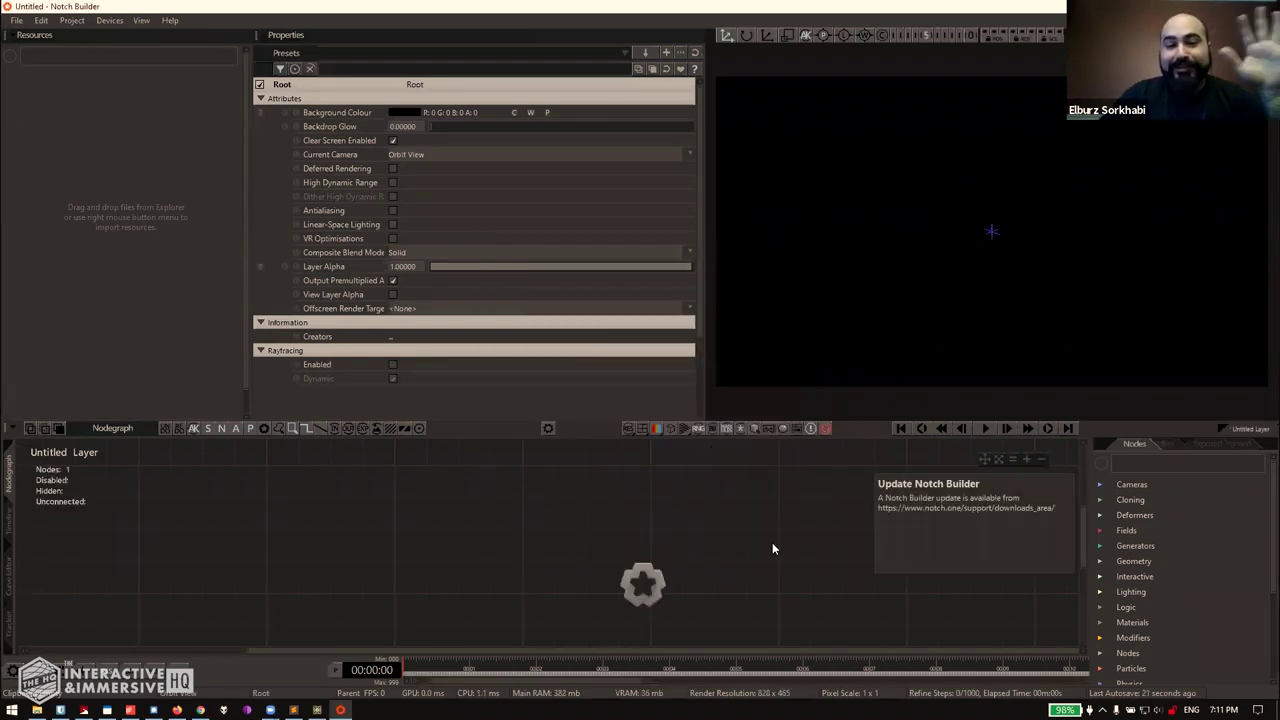
middle_click_drag(786, 546, 662, 495)
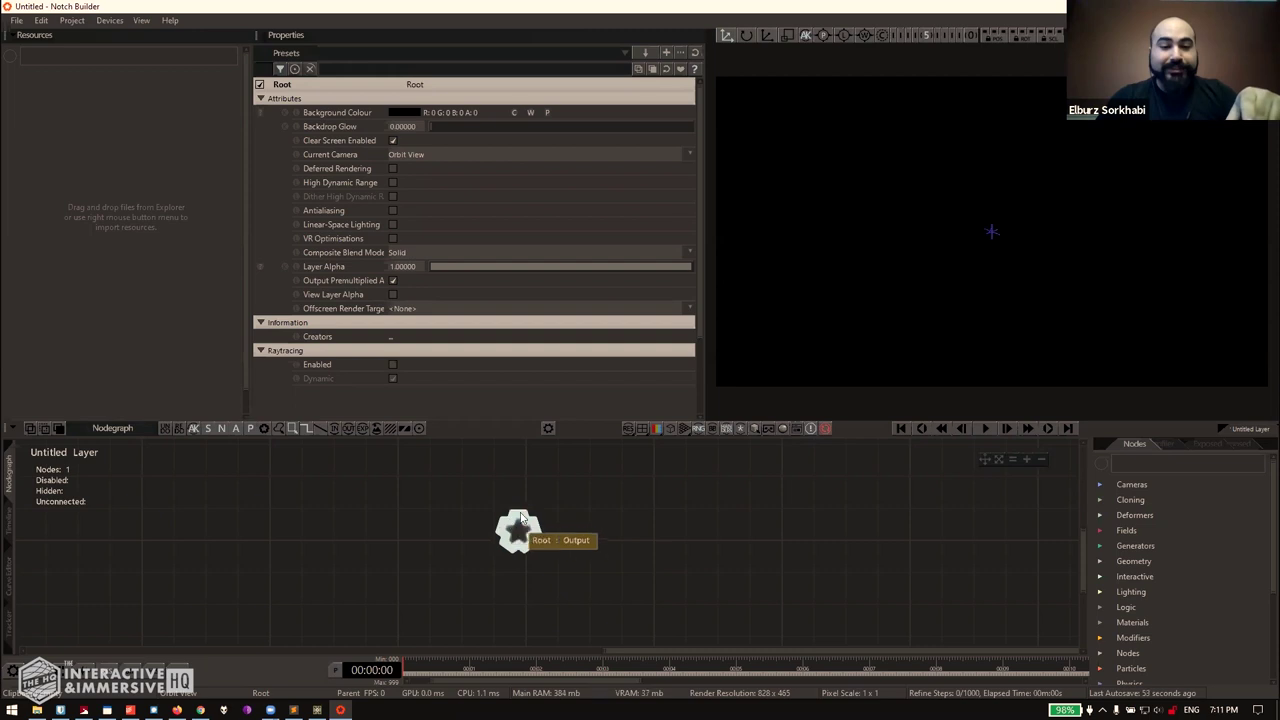
middle_click_drag(657, 527, 595, 506)
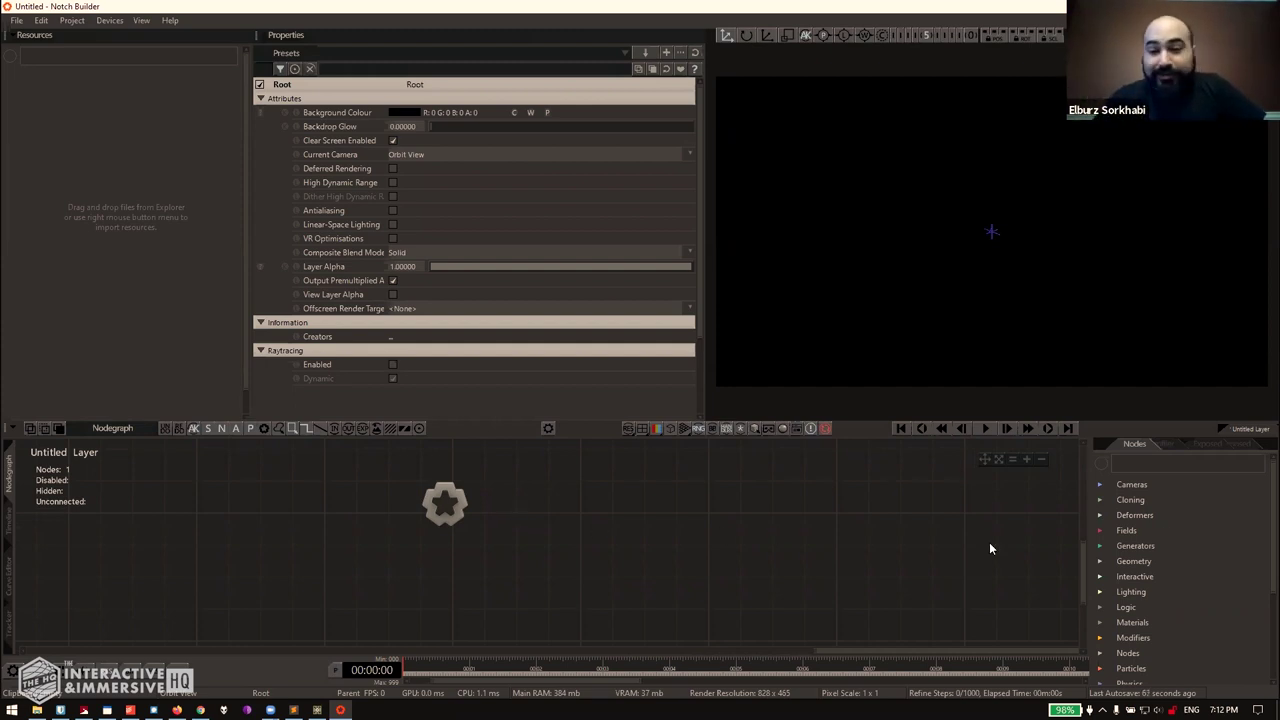
Add a Particle Root node to the nodegraph and connect it to the Root node's output.
scroll(1150, 560, "down", 4)
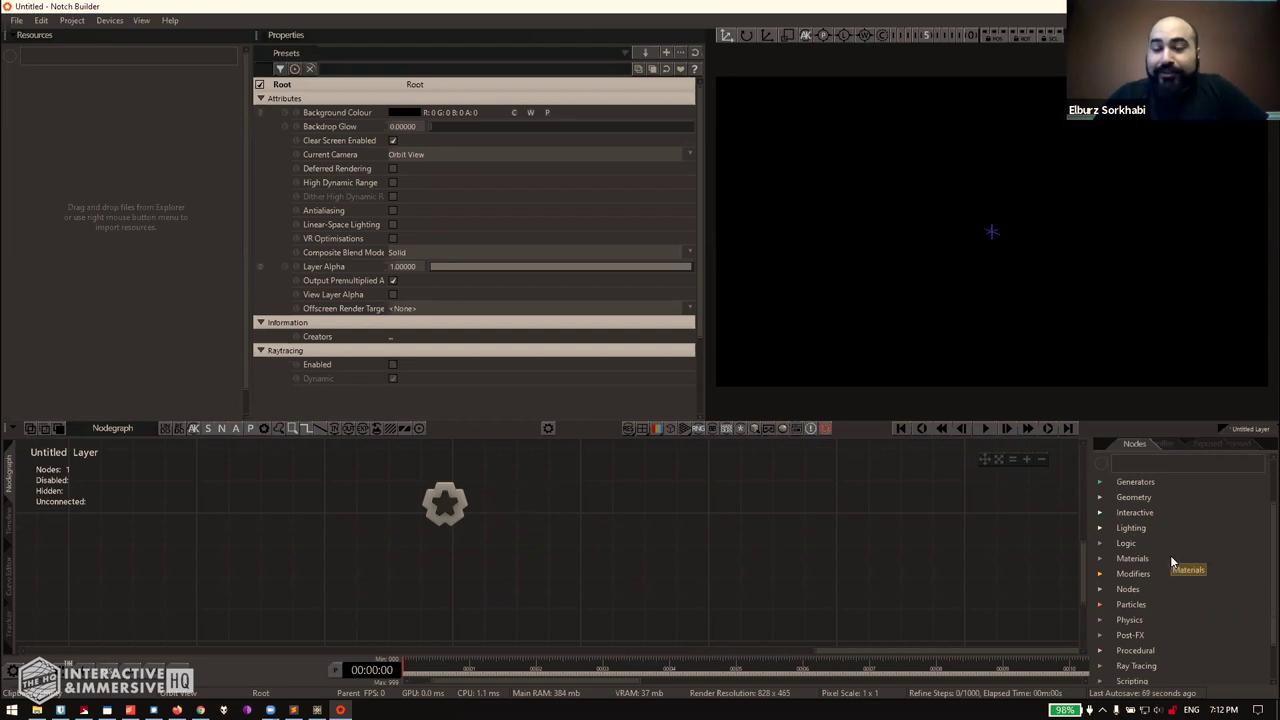
scroll(1180, 563, "down", 2)
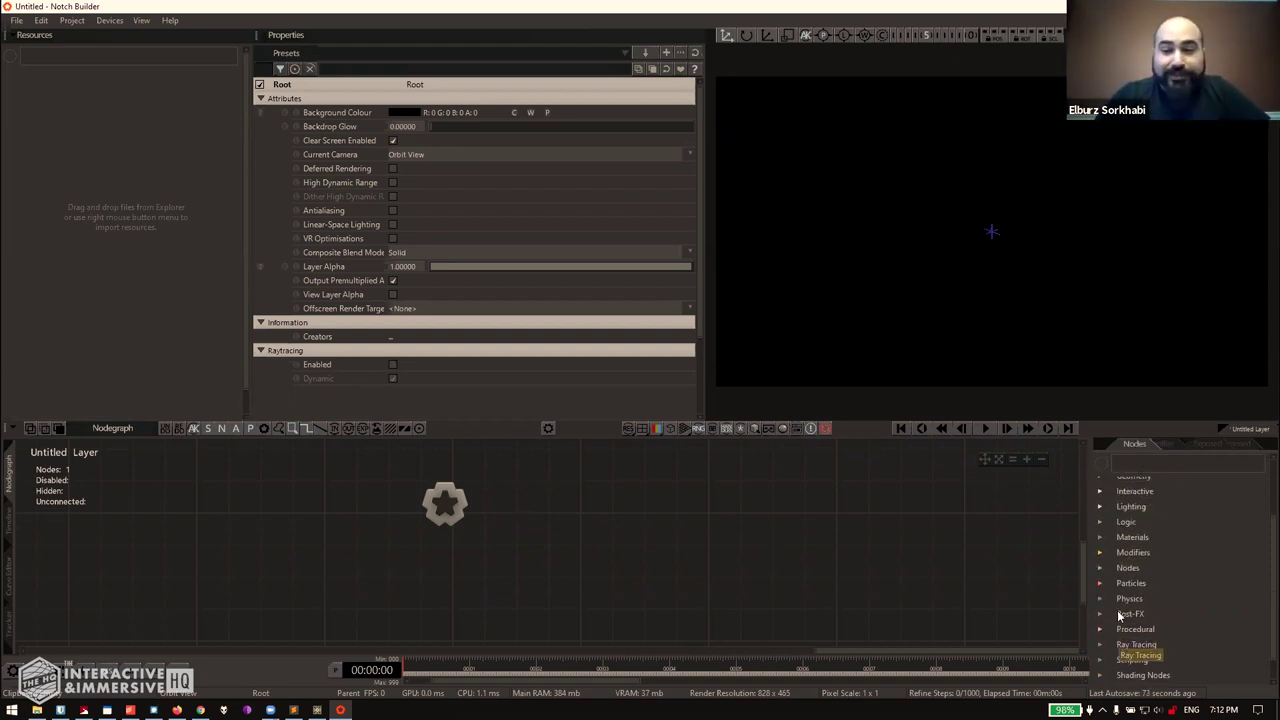
left_click(1100, 583)
scroll(1173, 617, "down", 1)
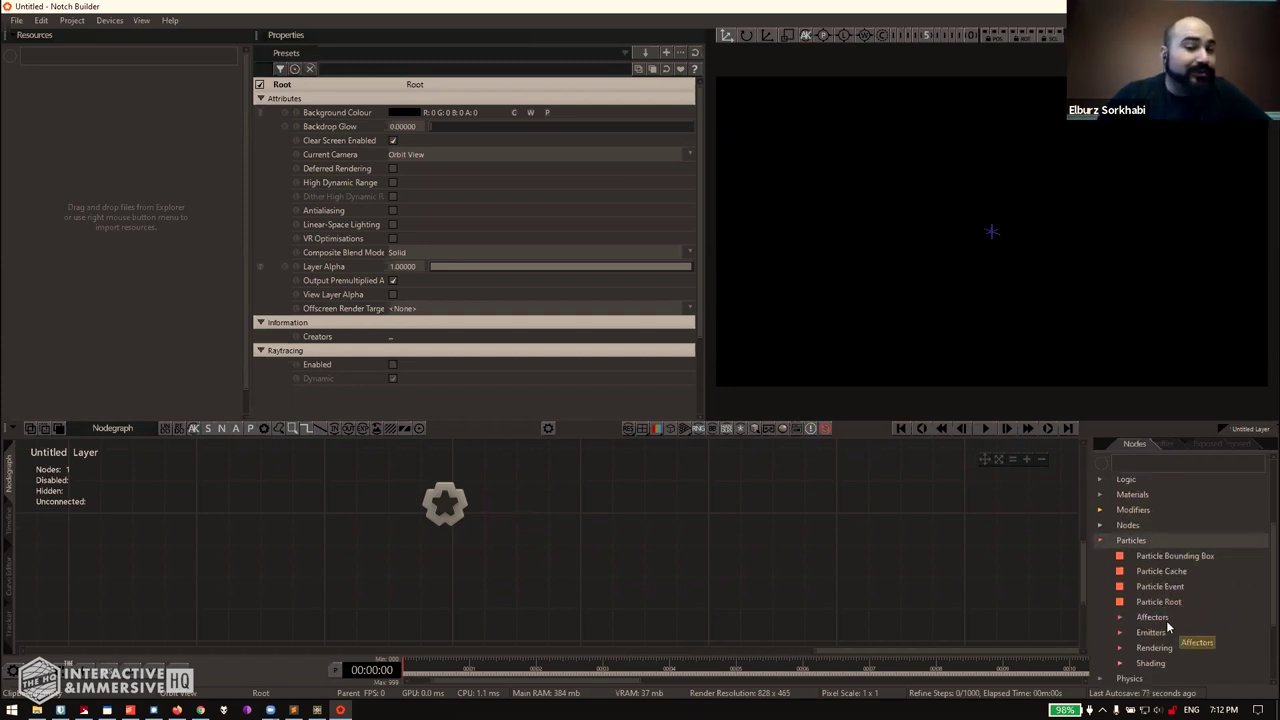
left_click_drag(1150, 603, 568, 531)
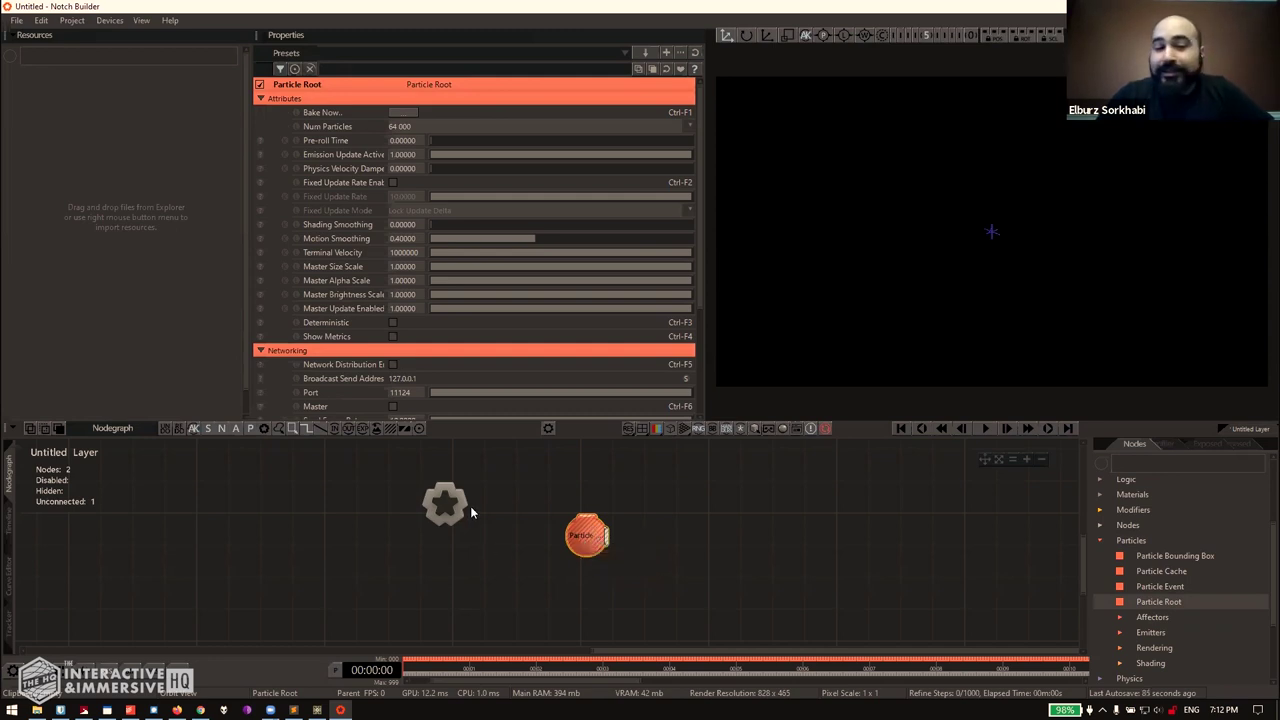
left_click_drag(470, 506, 593, 516)
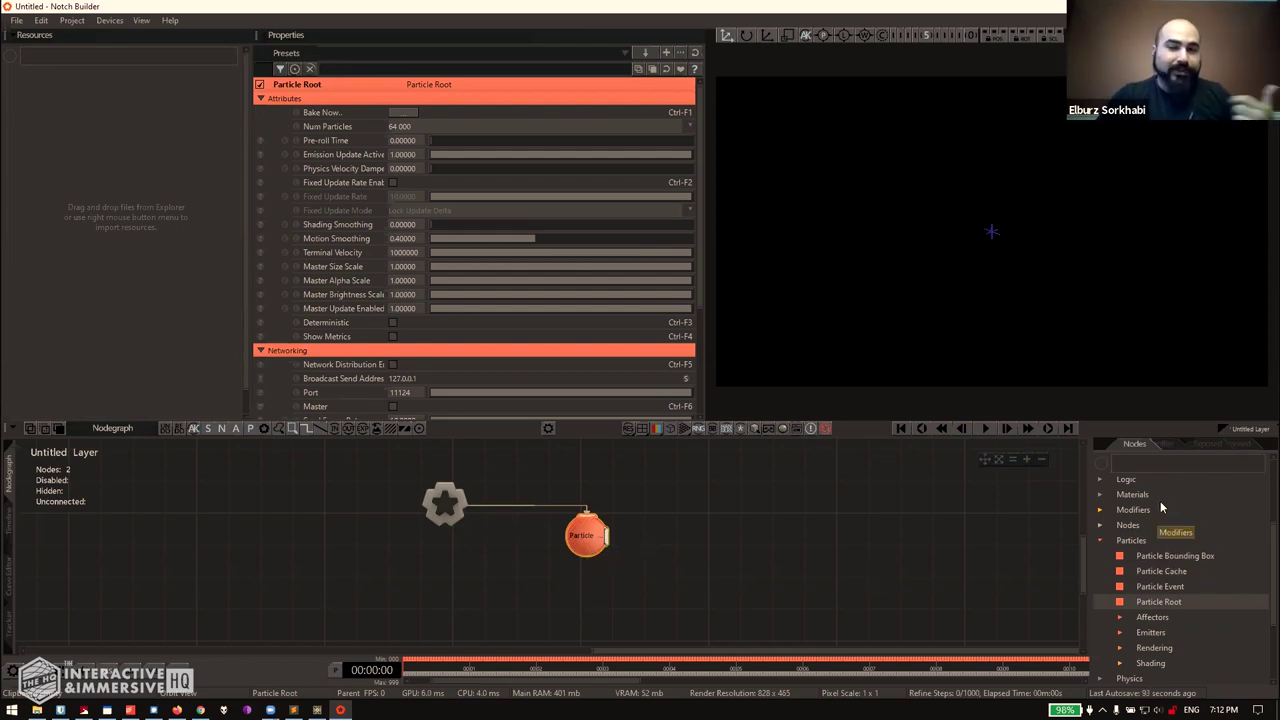
Add a Primitive Emitter node below the Particle Root and connect it to the Particle Root's output.
scroll(1160, 501, "down", 1)
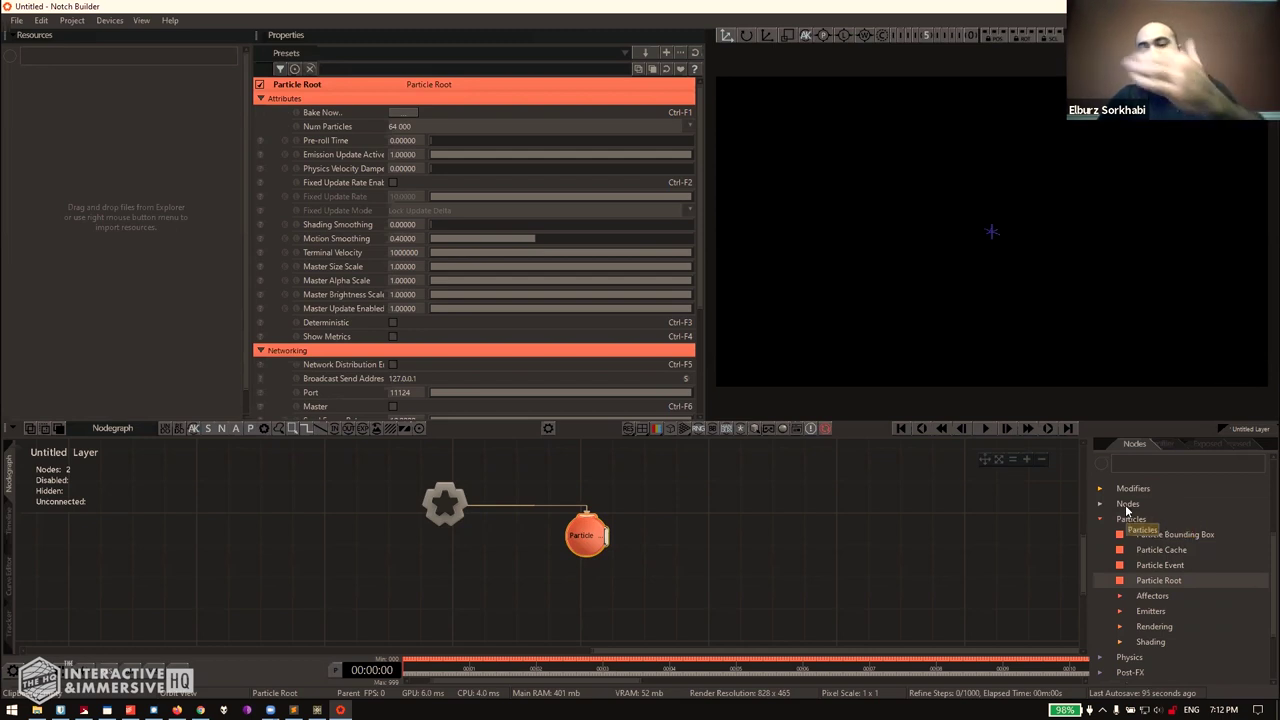
left_click(1119, 611)
scroll(1193, 566, "down", 2)
scroll(1195, 560, "down", 1)
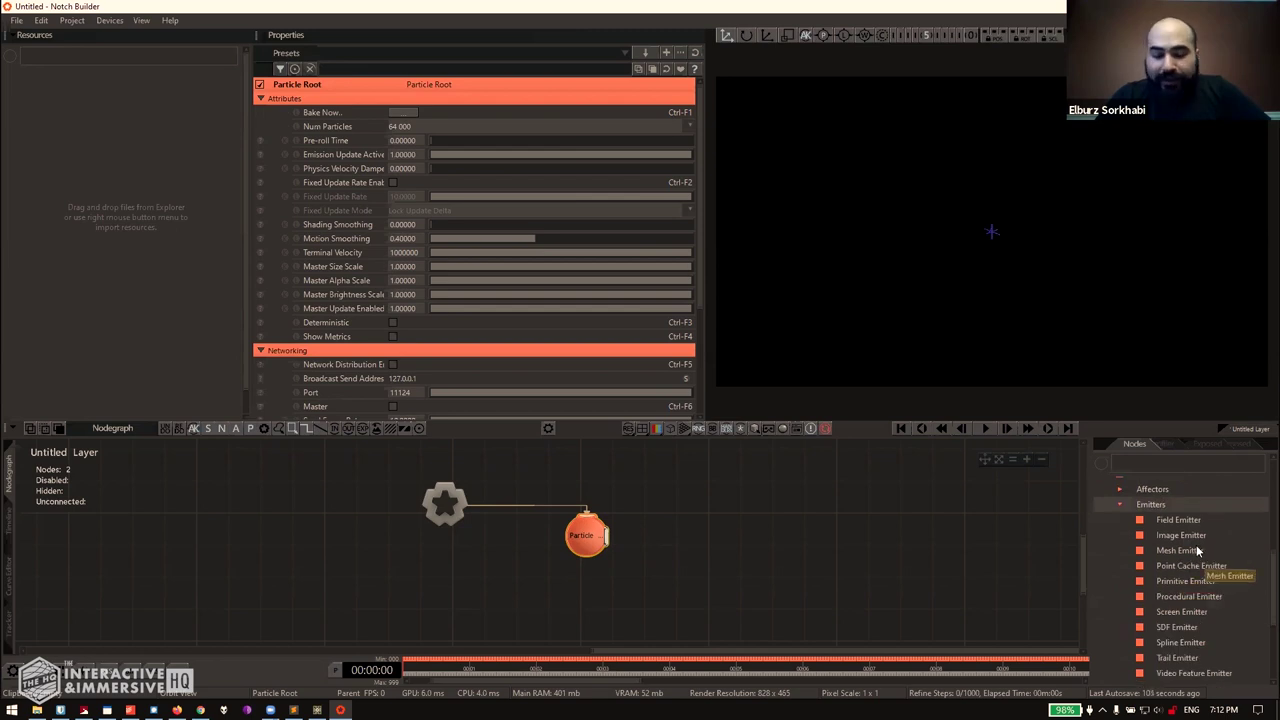
scroll(1197, 550, "down", 1)
left_click_drag(1182, 560, 656, 566)
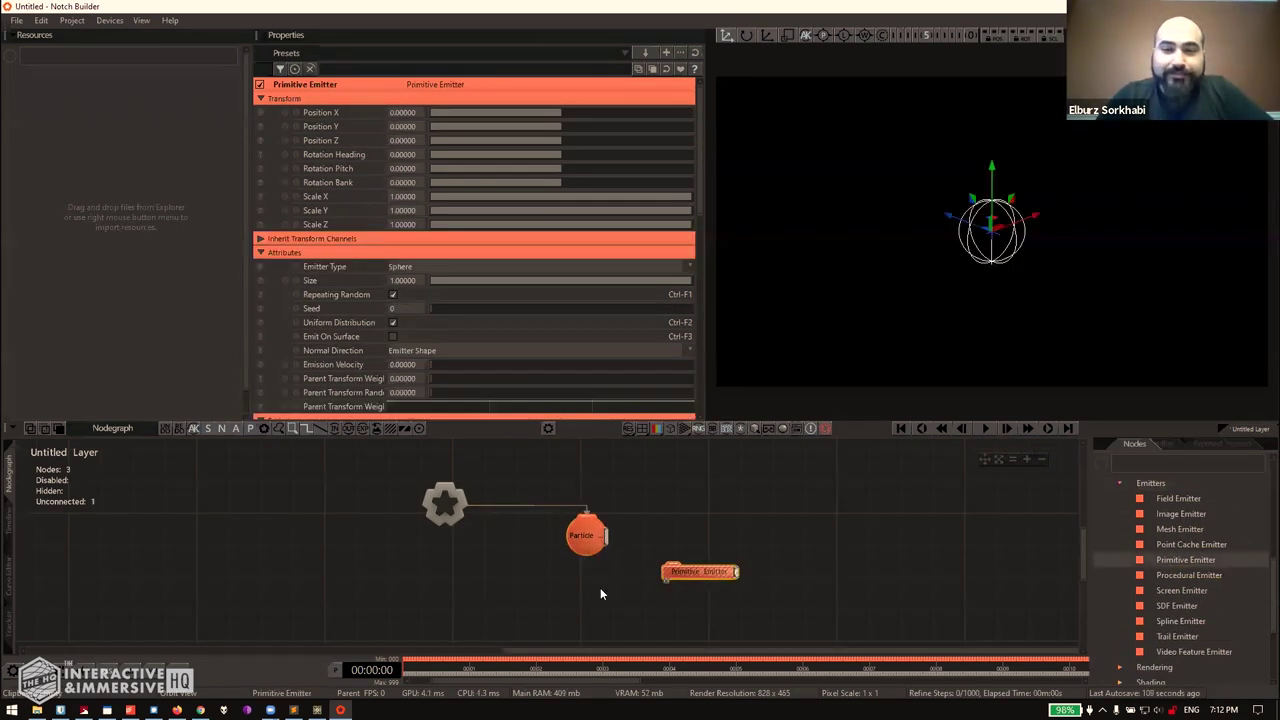
left_click(674, 520)
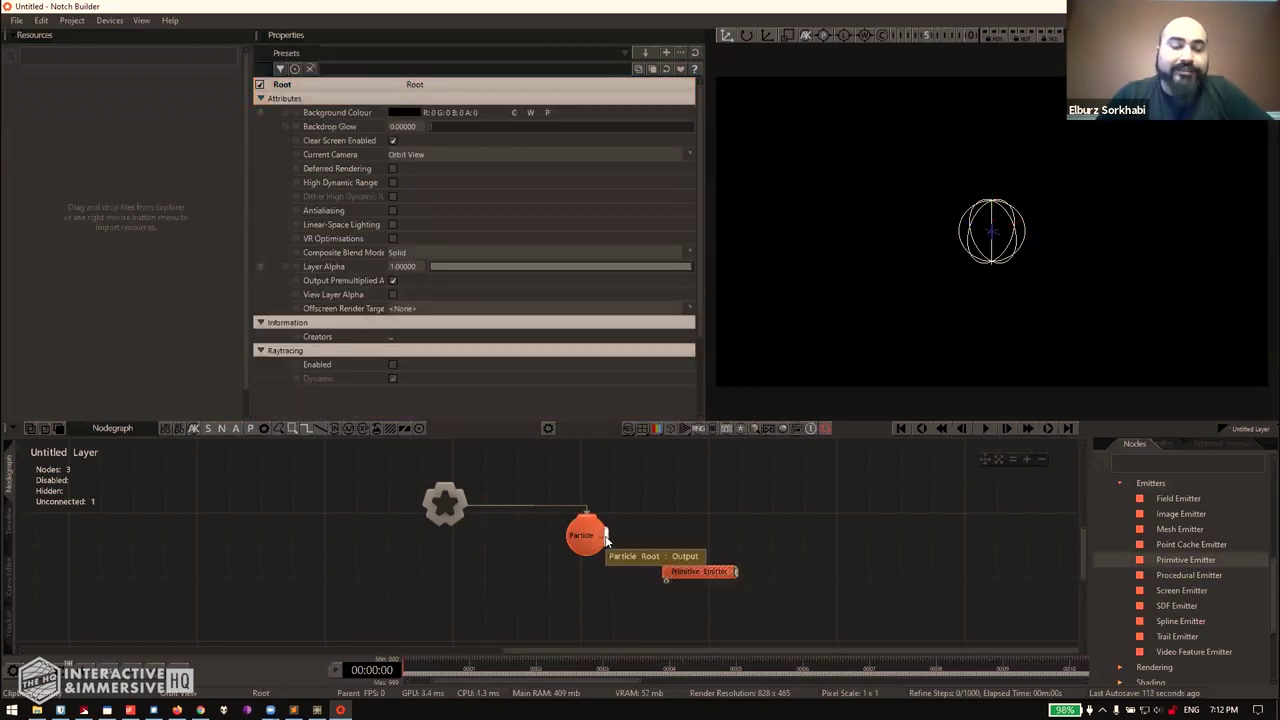
left_click_drag(688, 562, 700, 574)
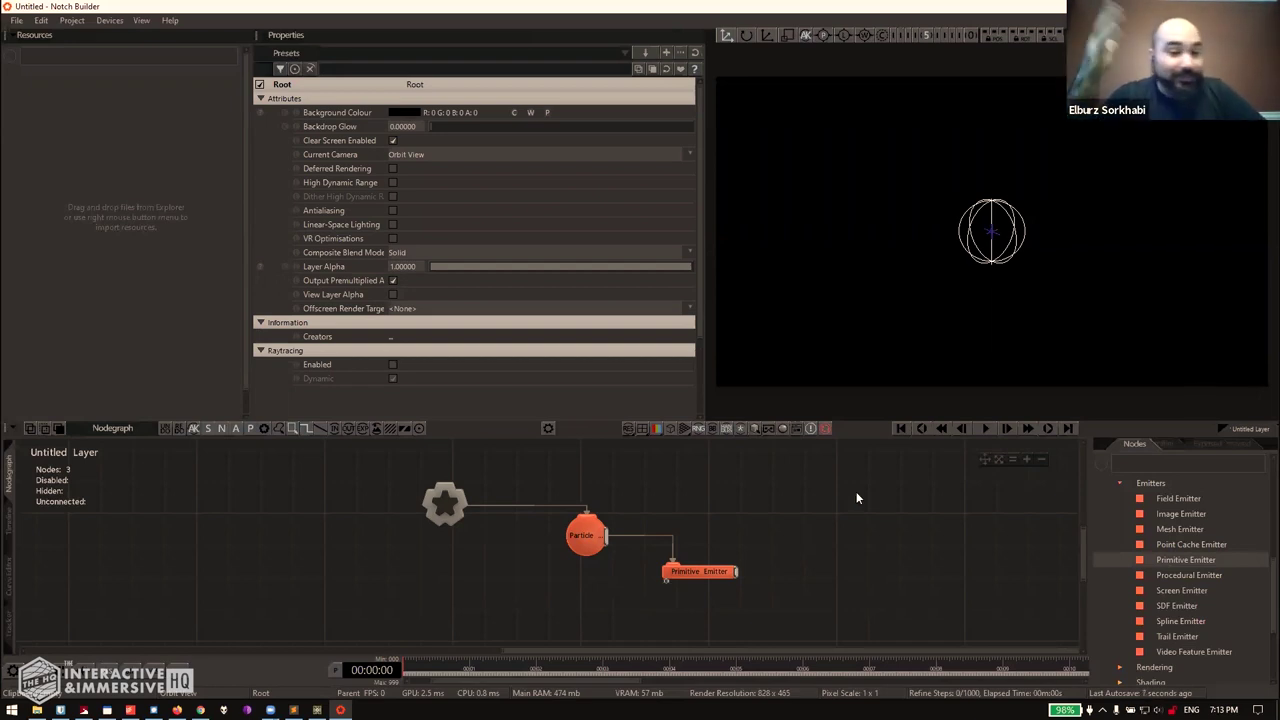
Add a Trail Renderer node below the Primitive Emitter, connected to the Particle Root, and start timeline playback.
scroll(1130, 507, "up", 1)
left_click(1121, 527)
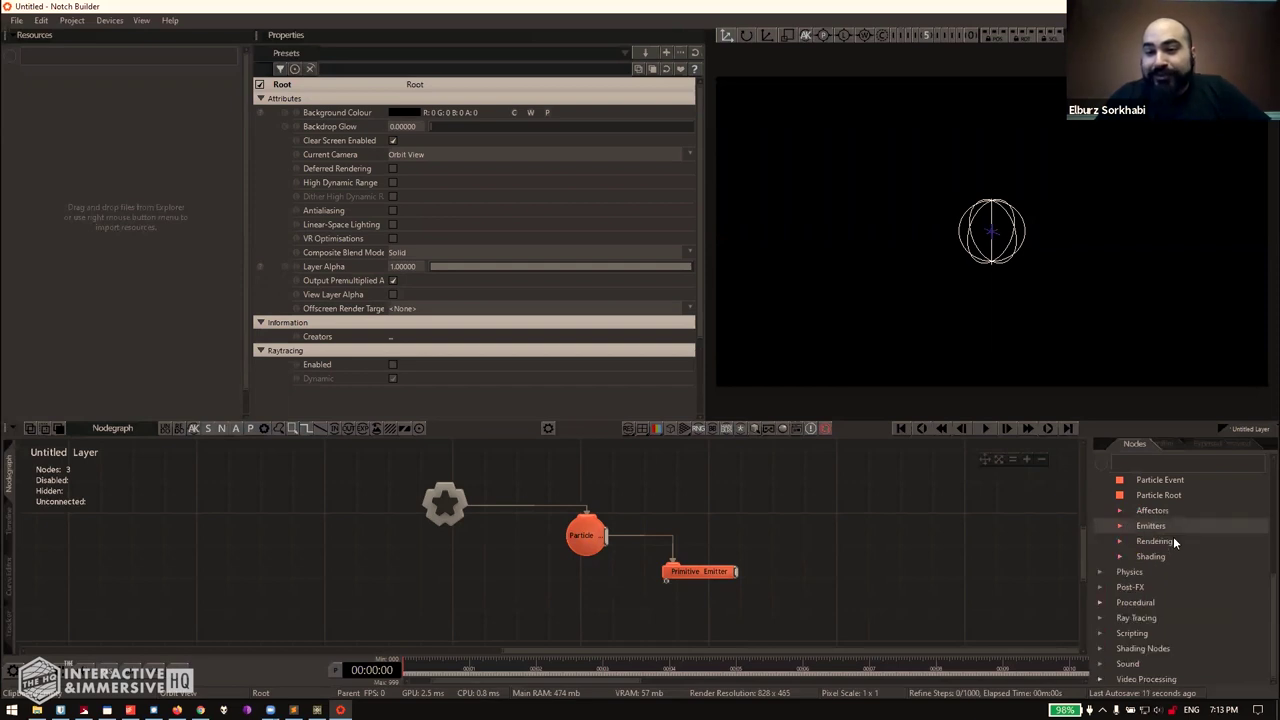
left_click(1120, 543)
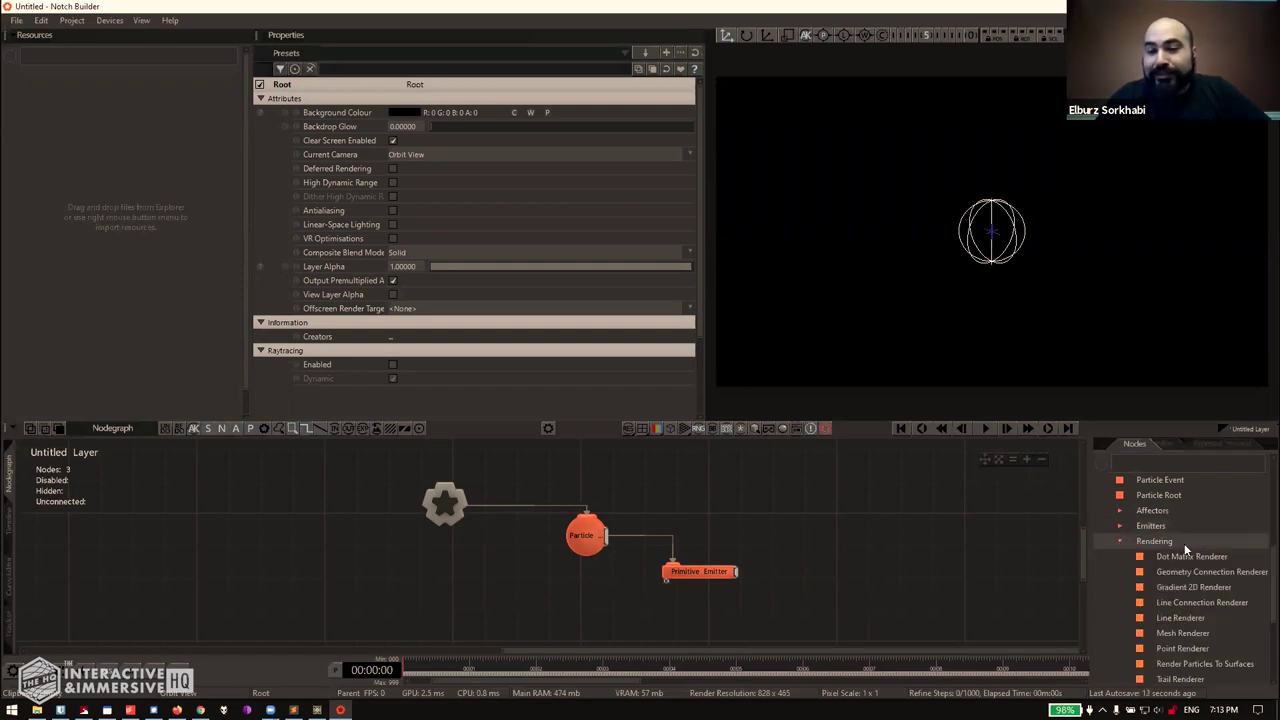
scroll(1210, 530, "down", 1)
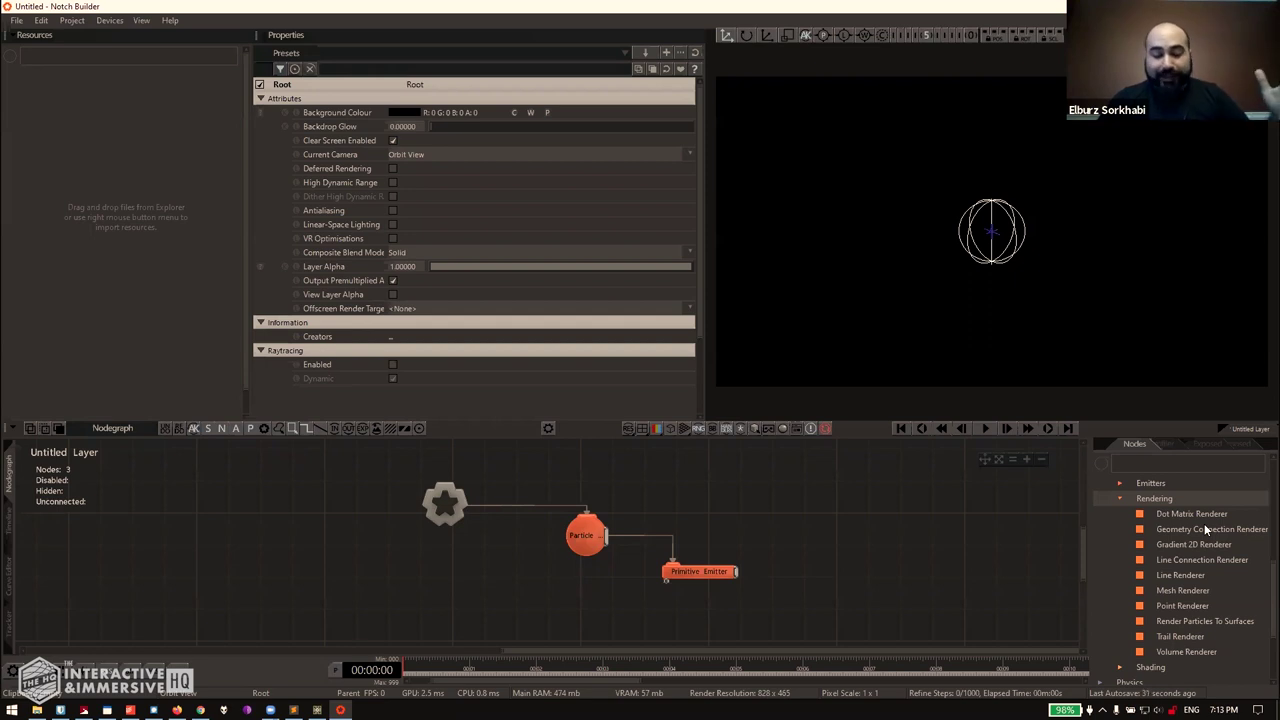
left_click_drag(1138, 637, 692, 616)
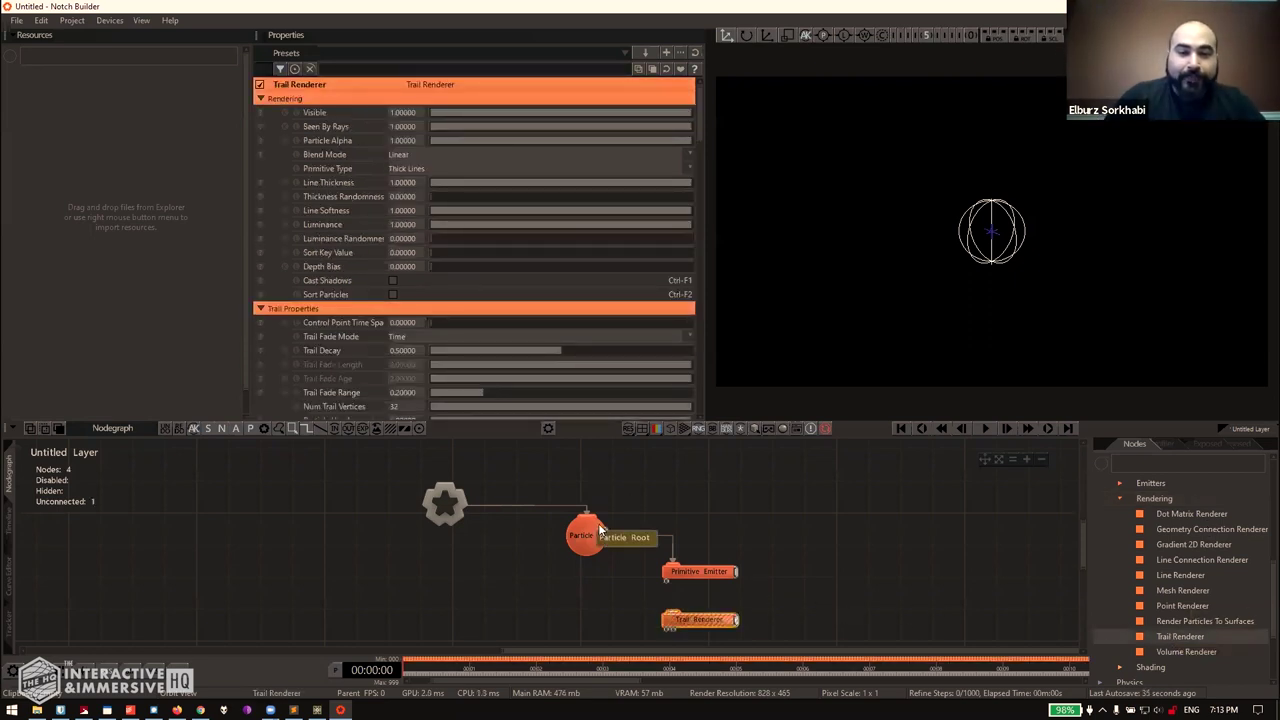
left_click_drag(608, 538, 674, 619)
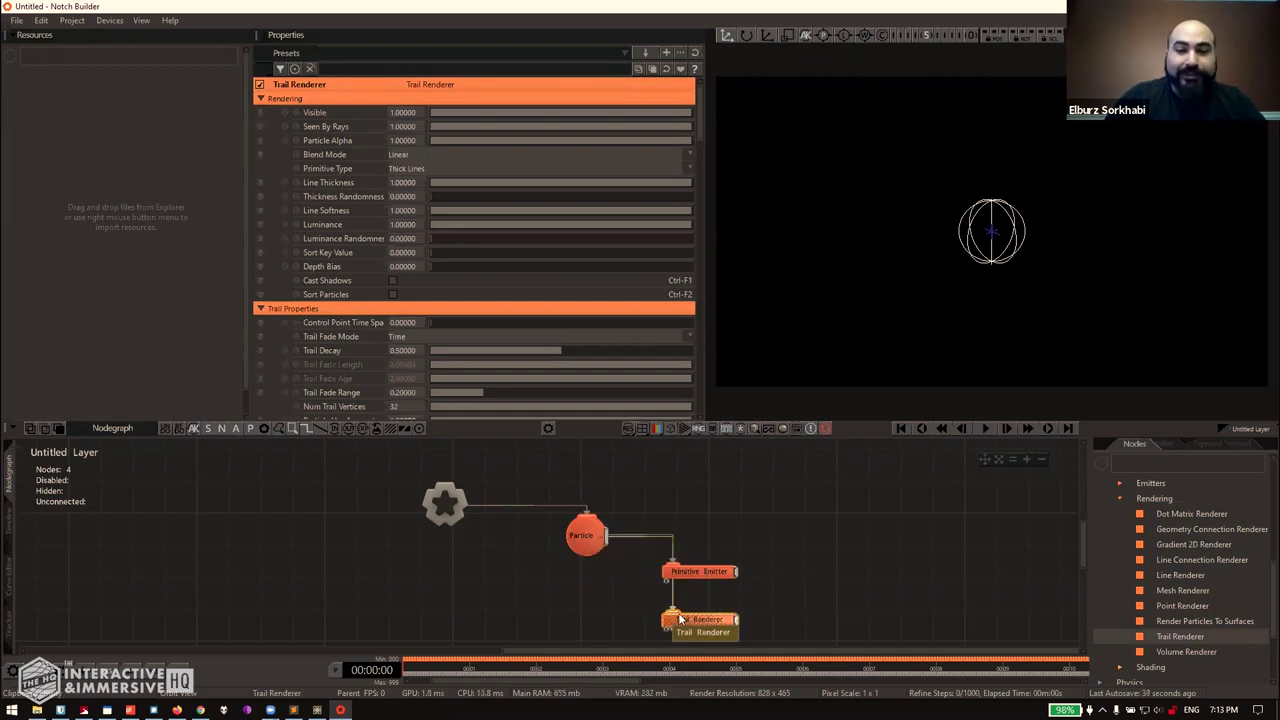
left_click(986, 428)
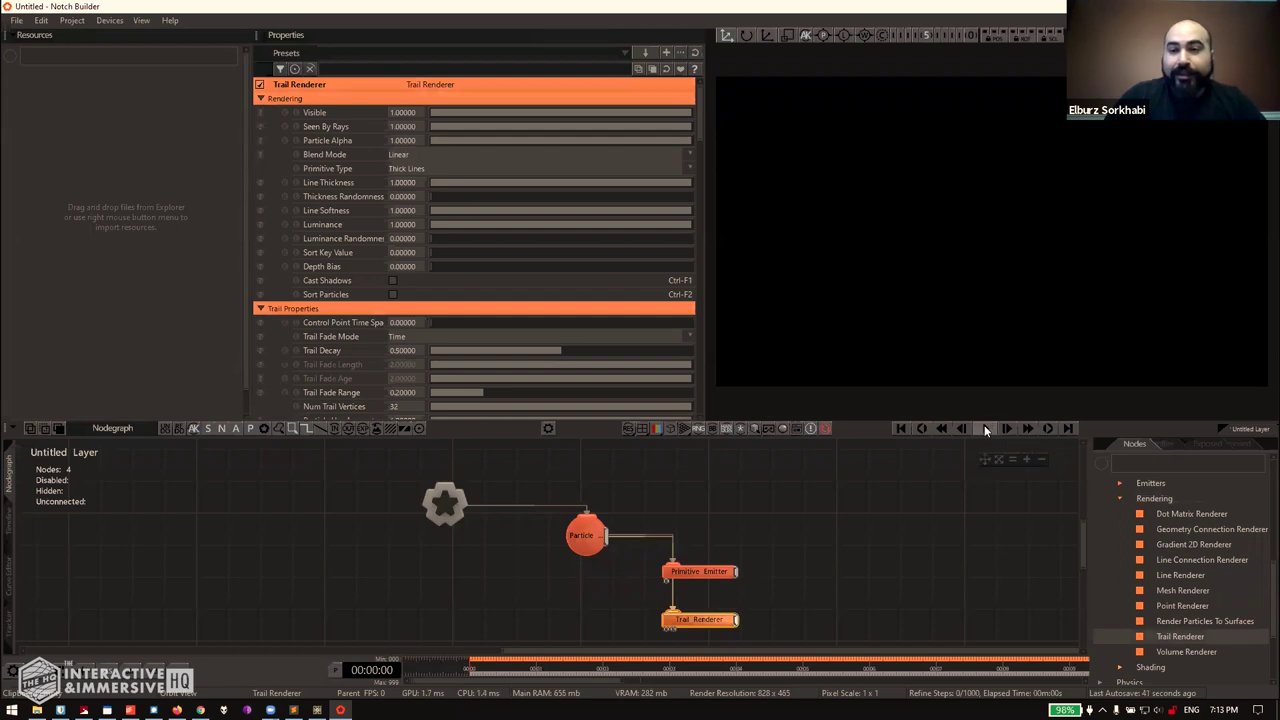
left_click(985, 428)
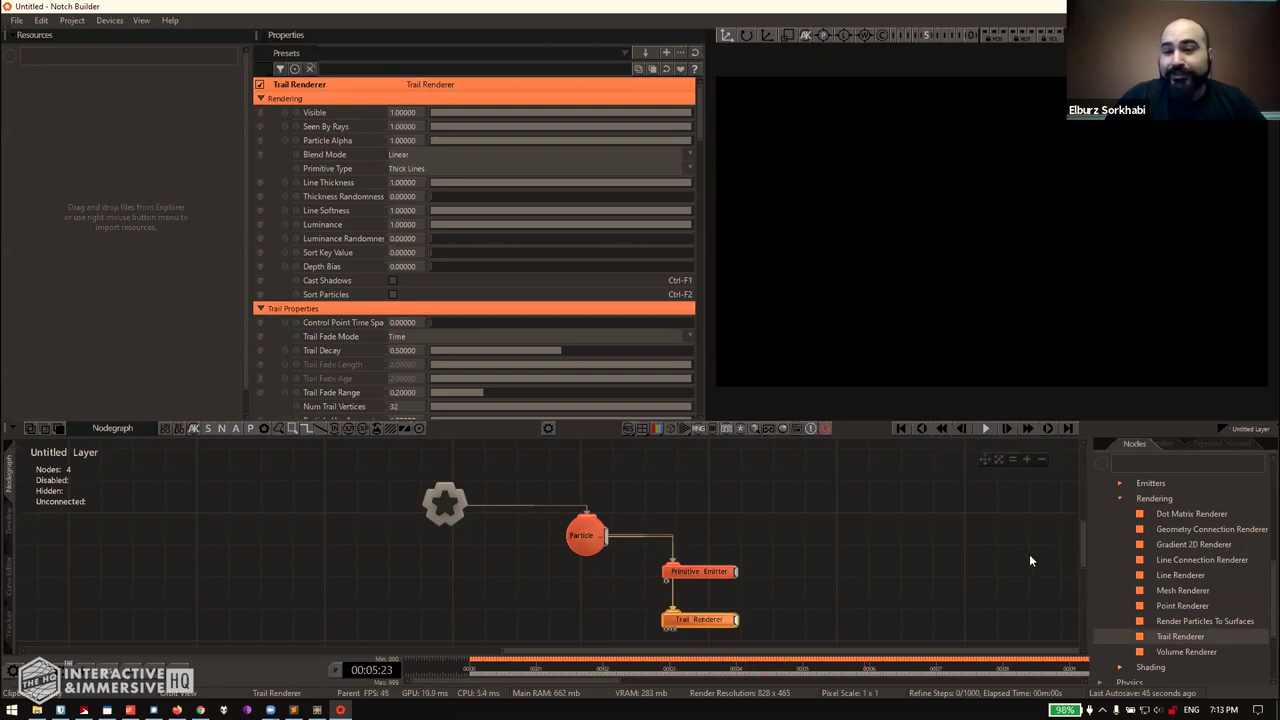
Add a Curl Noise Fluid Affector above the Primitive Emitter, connected to the Particle Root, and move the Trail Renderer above it.
left_click(1120, 498)
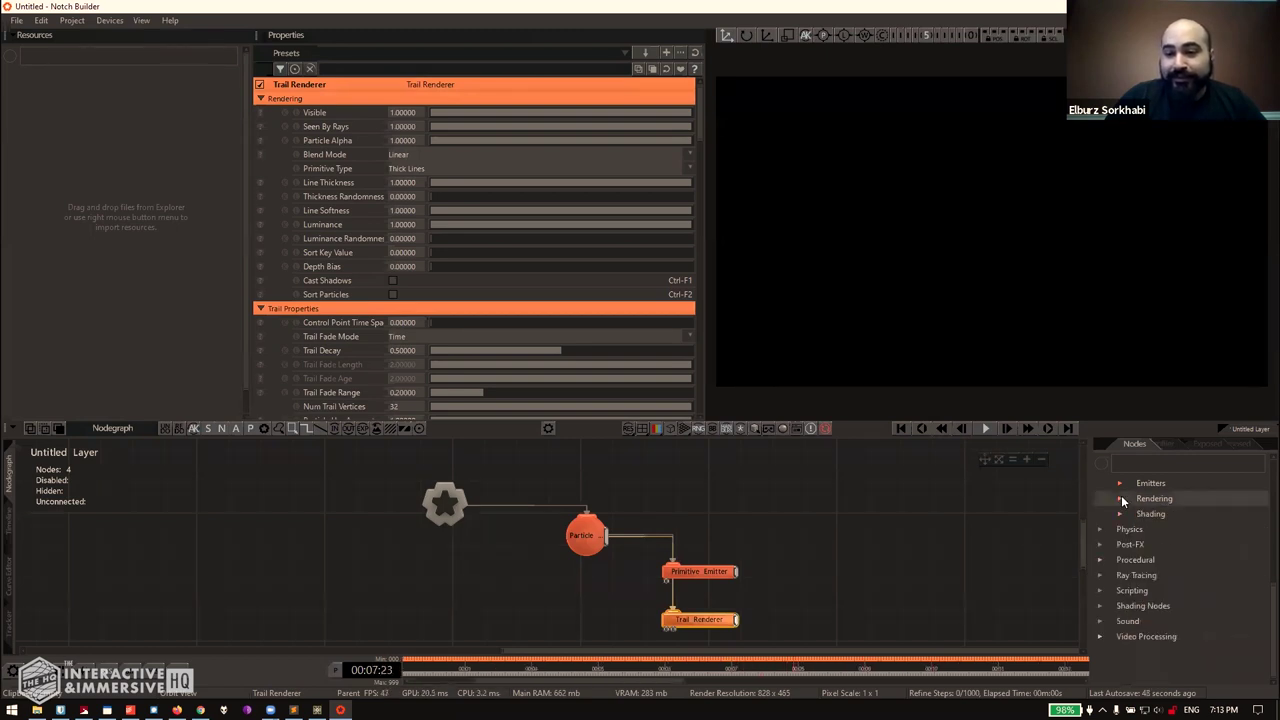
left_click(1120, 532)
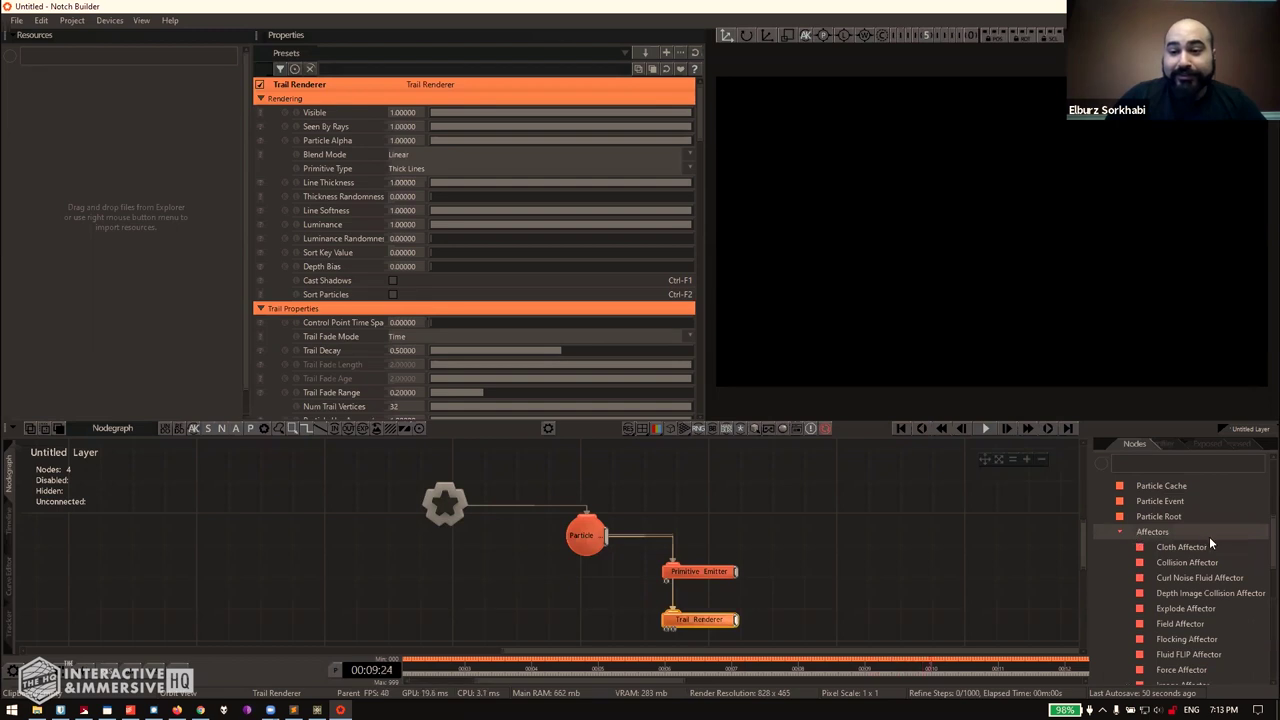
scroll(1210, 540, "down", 2)
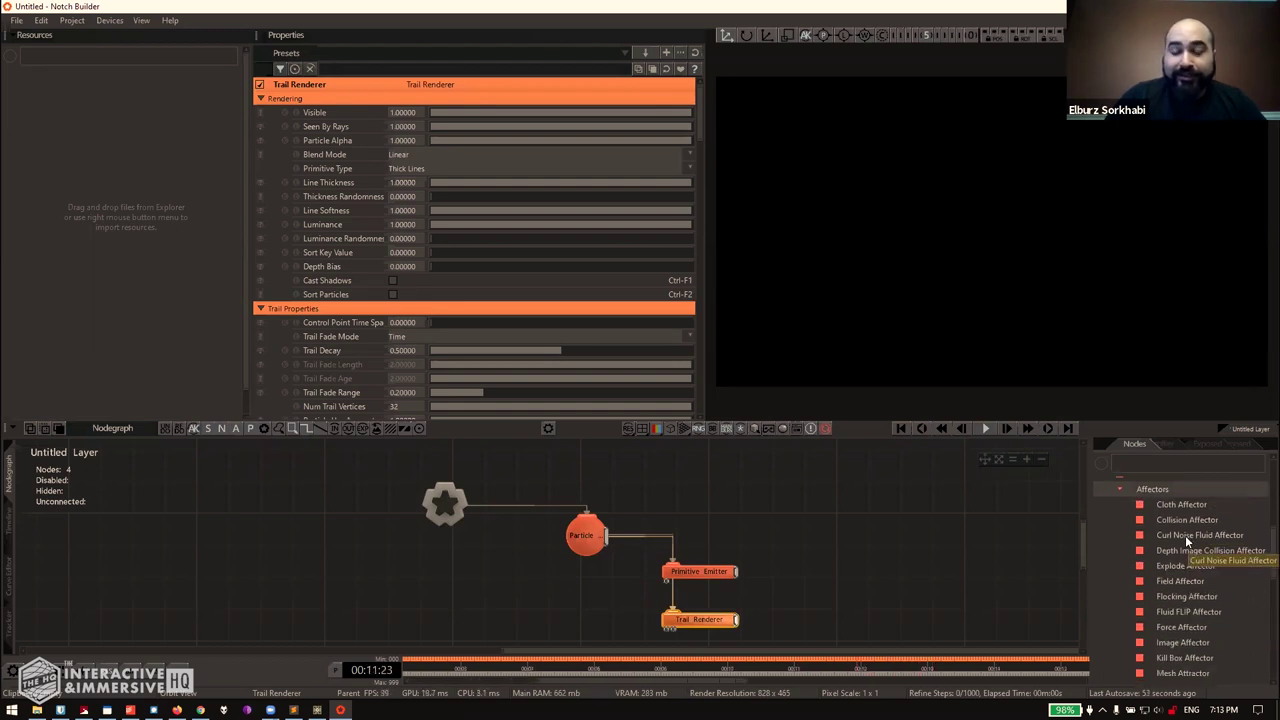
left_click_drag(1185, 535, 1013, 546)
left_click_drag(740, 543, 714, 543)
left_click(644, 516)
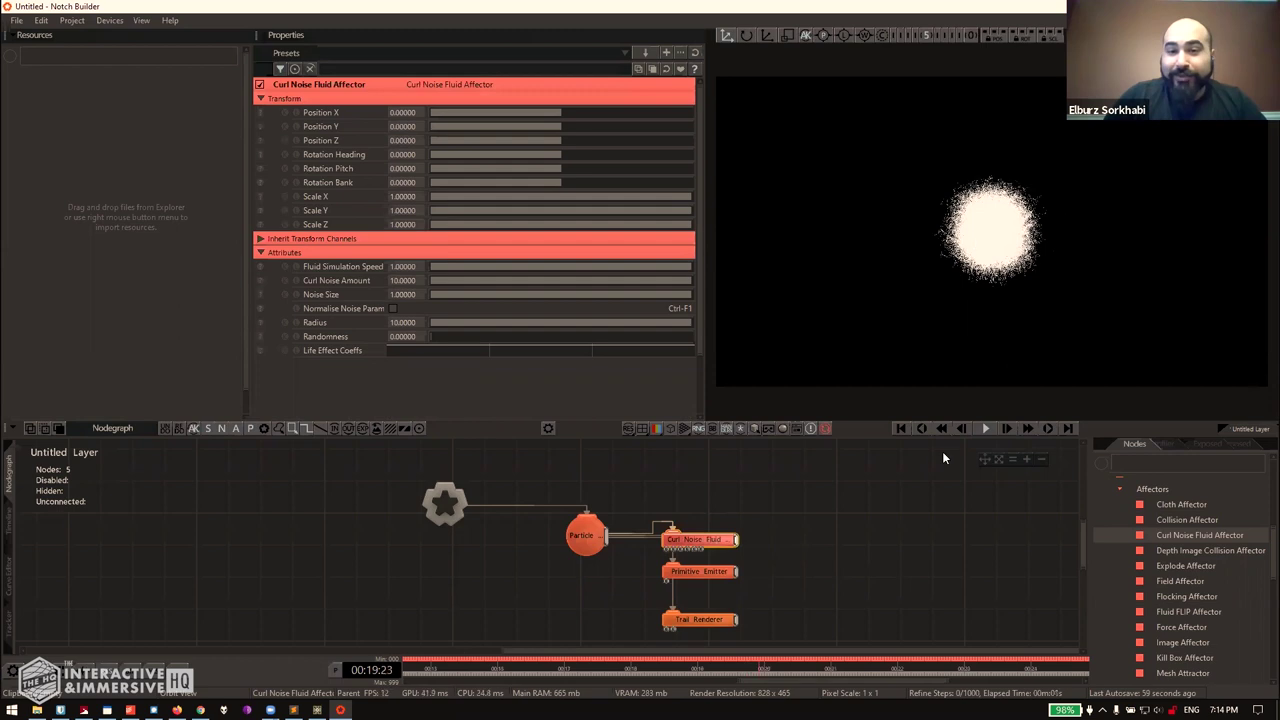
scroll(846, 524, "down", 1)
left_click_drag(703, 598, 696, 494)
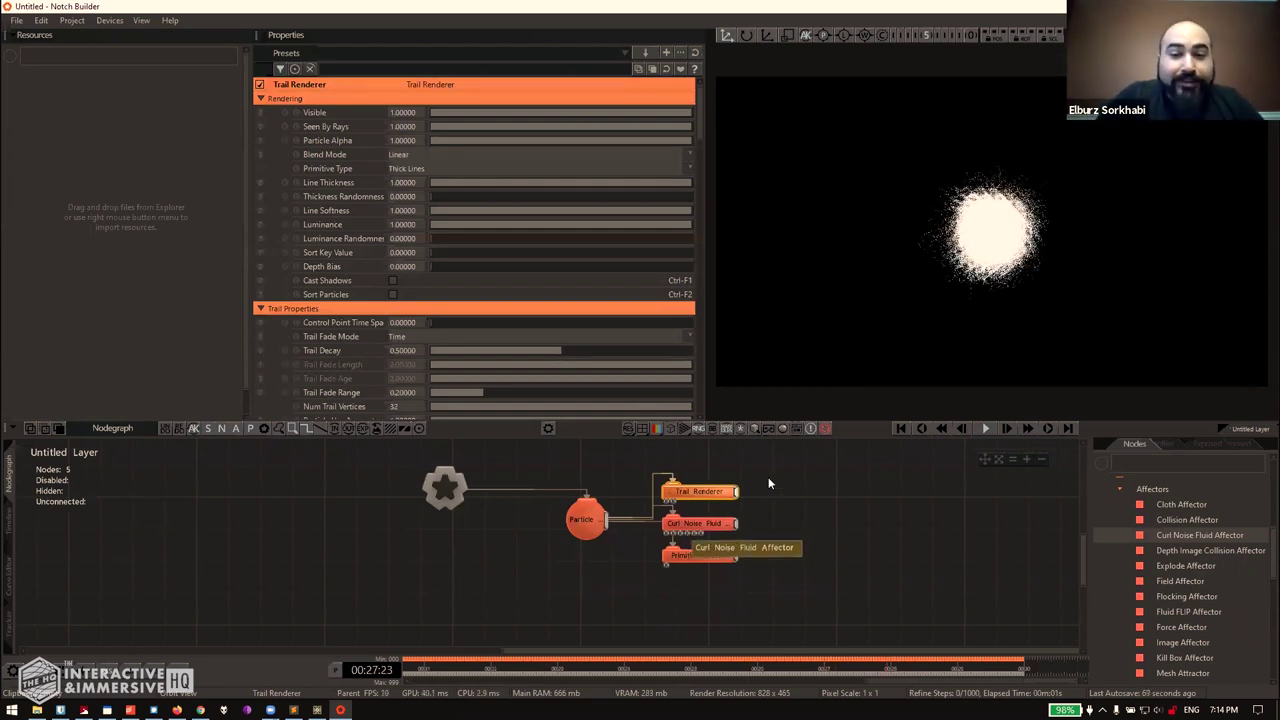
Look through the Trail Renderer's properties and set its primitive type to Lines.
scroll(648, 250, "down", 5)
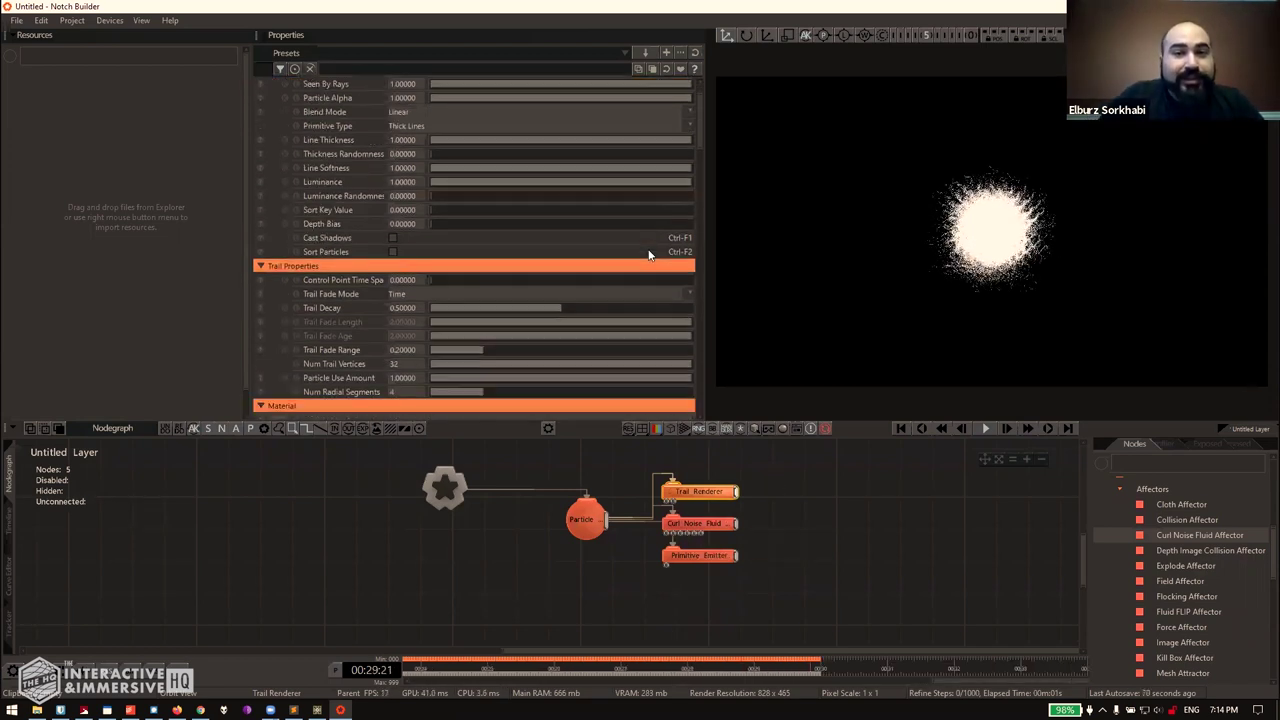
scroll(648, 255, "down", 5)
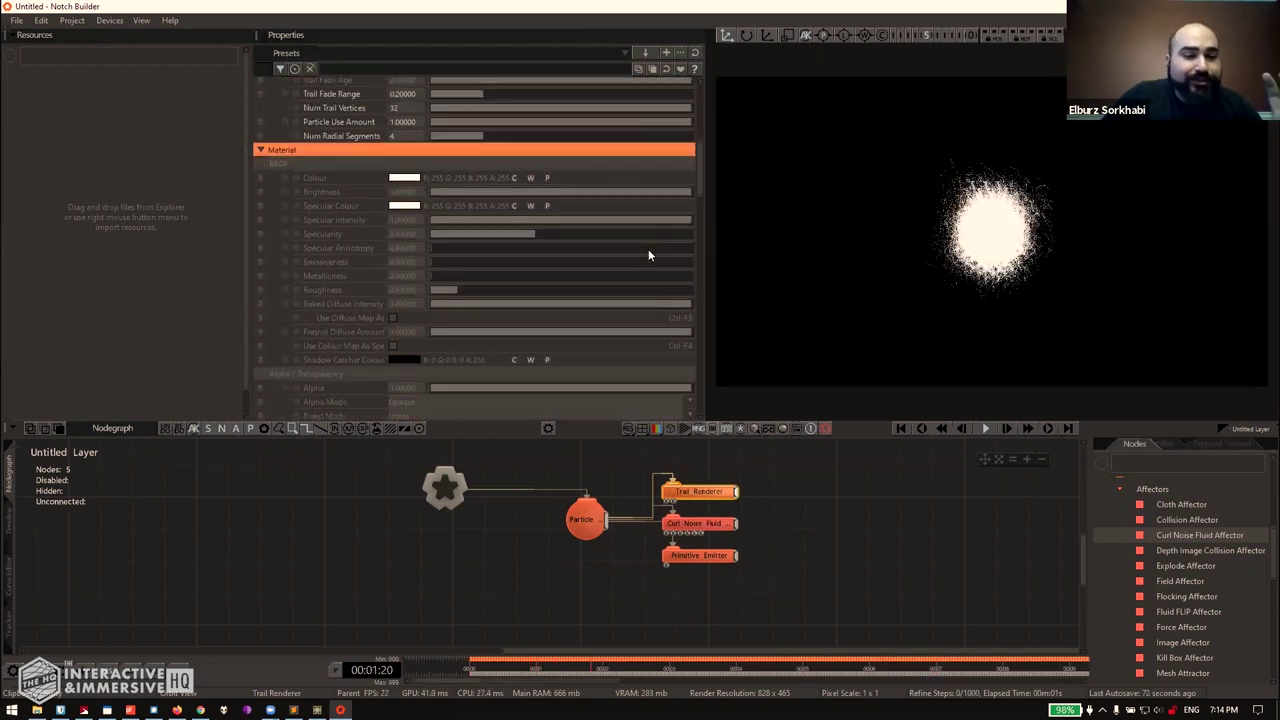
scroll(648, 255, "up", 3)
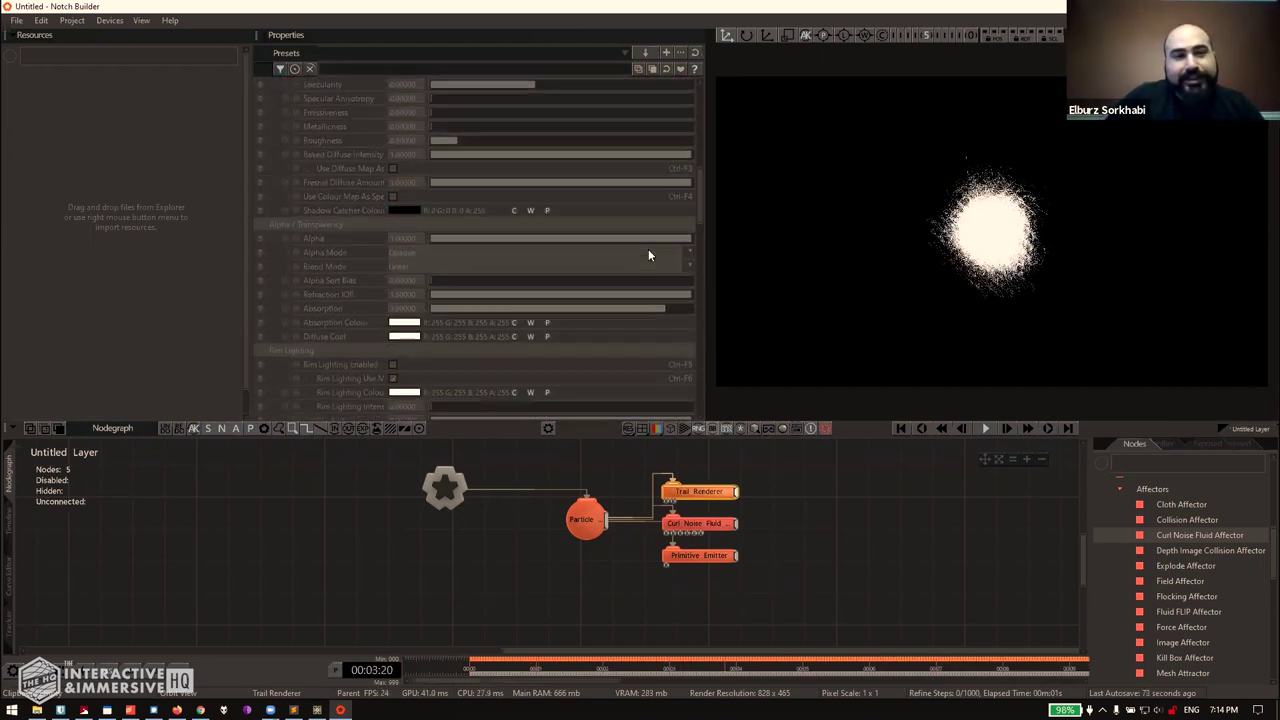
scroll(648, 255, "up", 3)
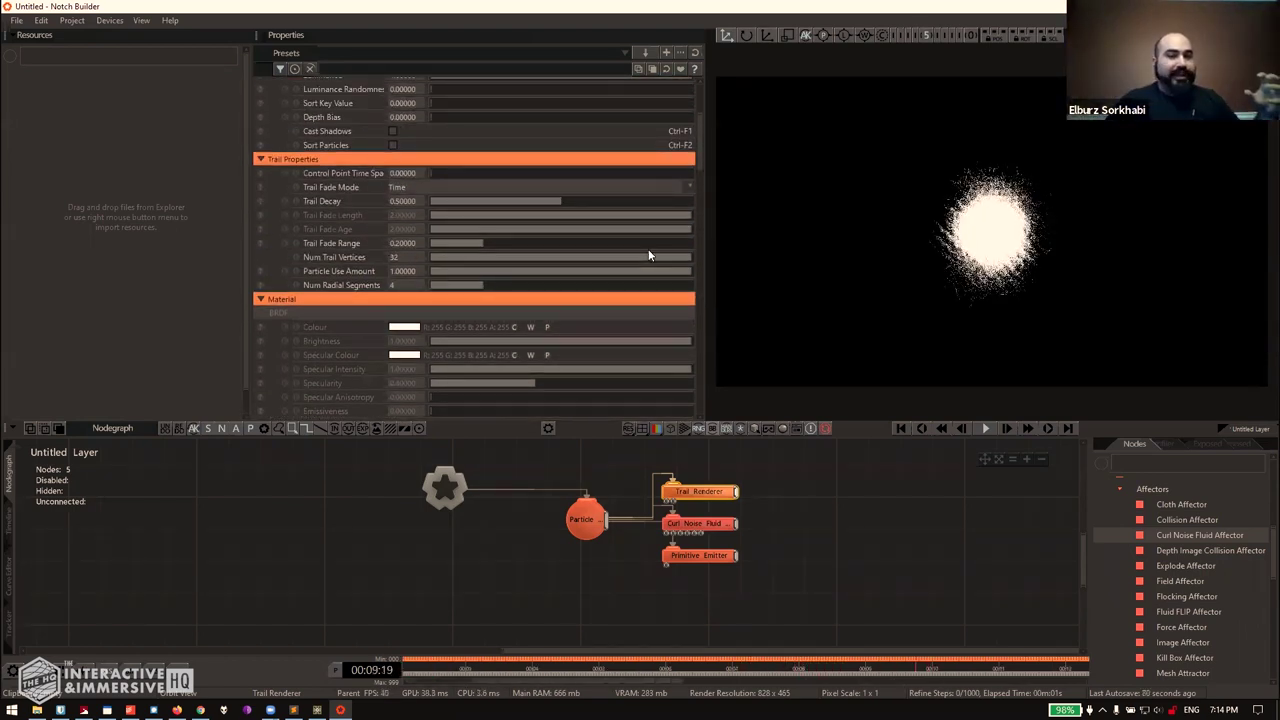
scroll(648, 255, "up", 2)
scroll(648, 249, "up", 3)
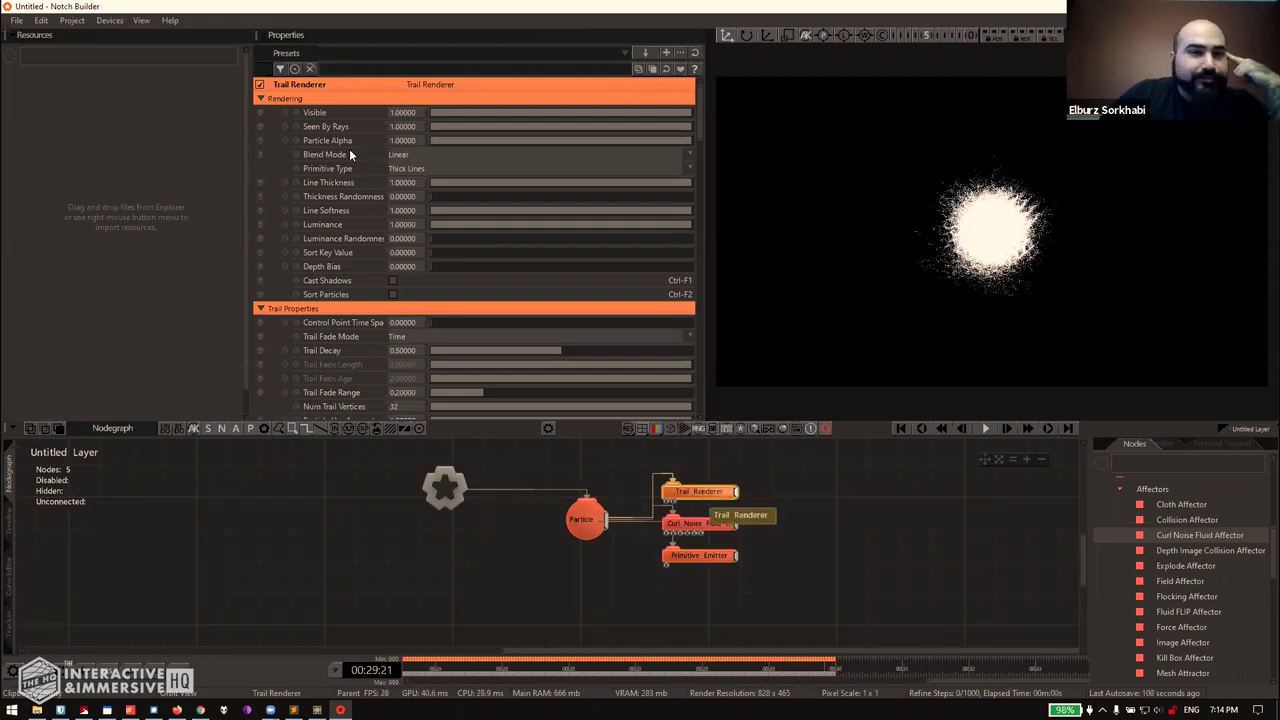
left_click(417, 169)
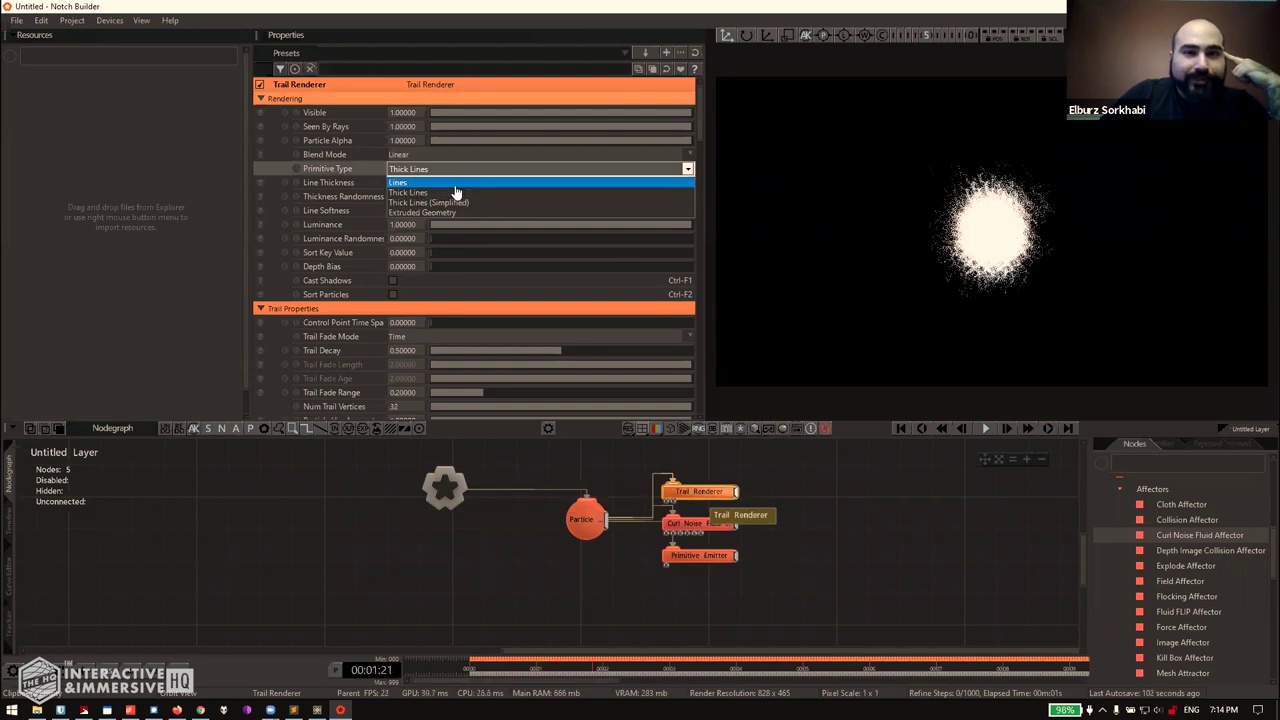
left_click(454, 183)
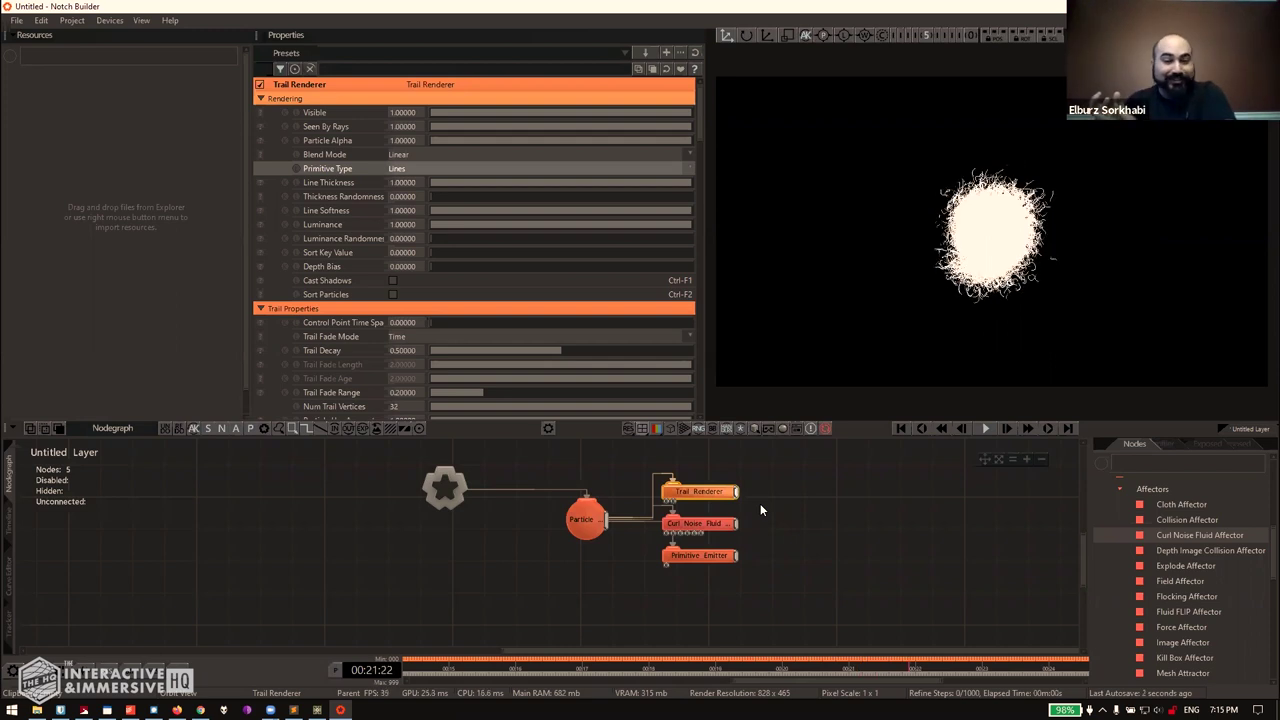
Move the Primitive Emitter to about -1.22 in Position X and about -2.18 in Position Y.
left_click(708, 558)
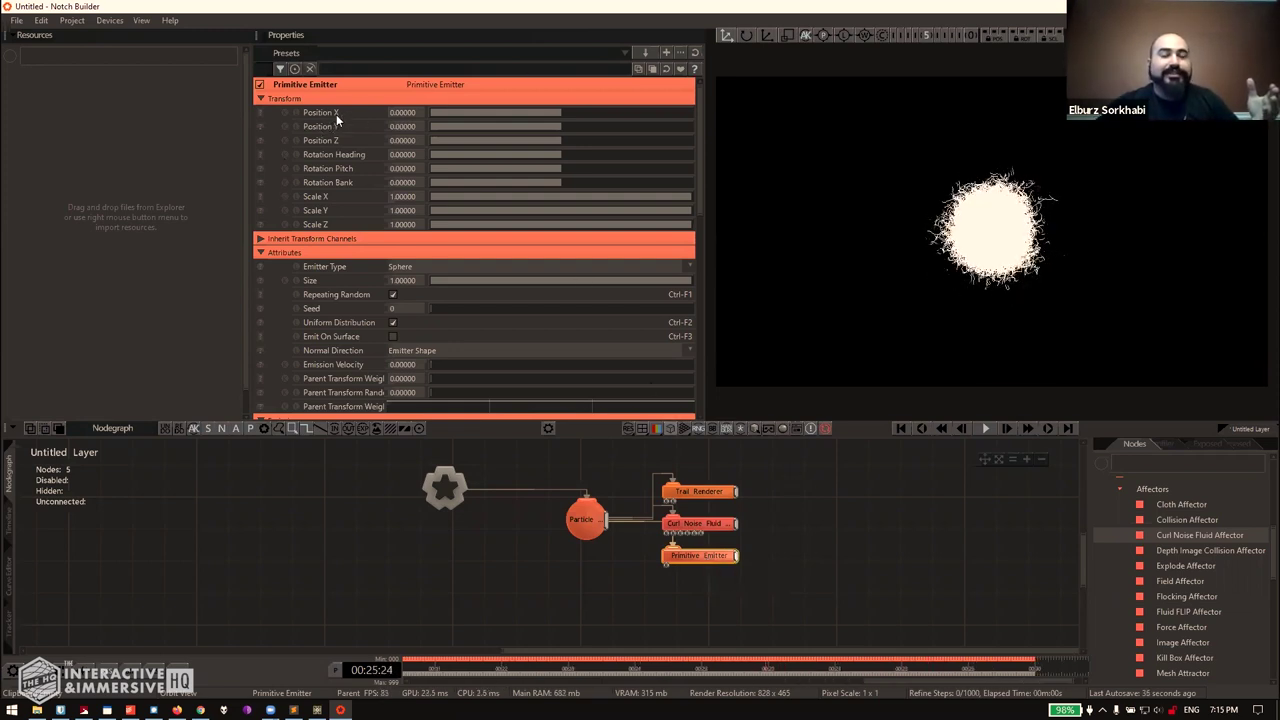
left_click_drag(596, 114, 545, 112)
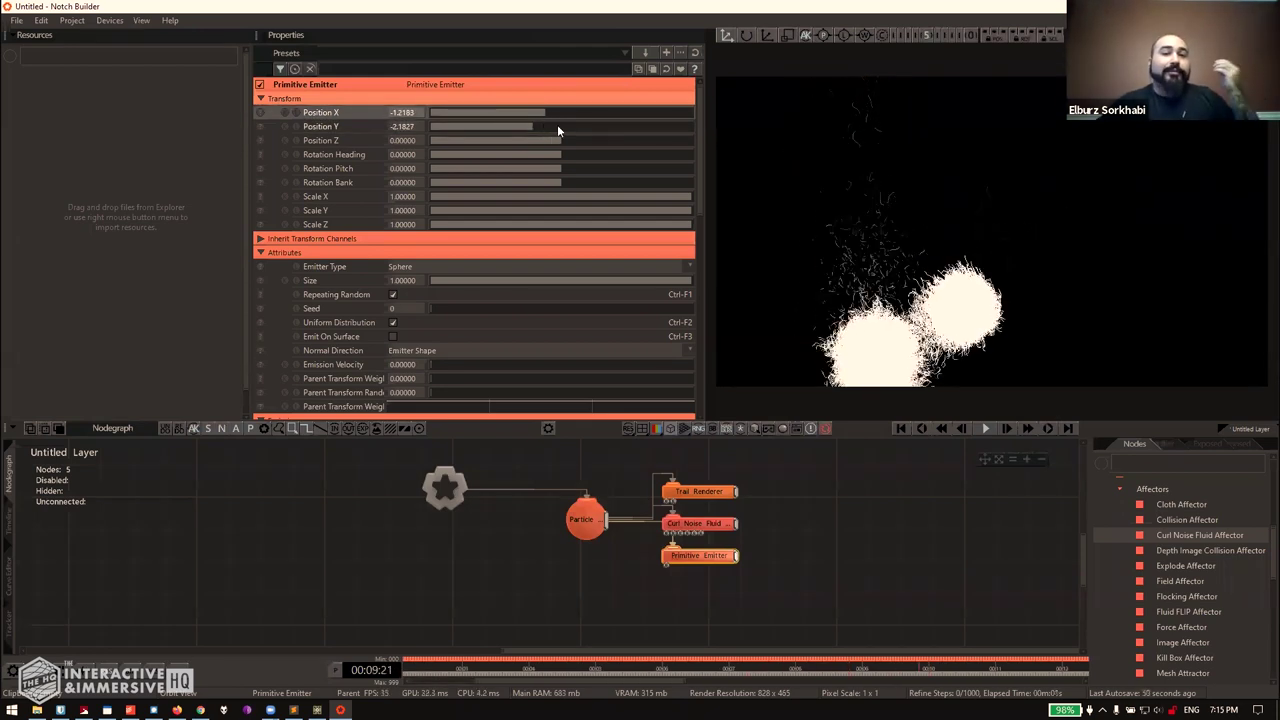
Move the Primitive Emitter to about -0.10 in Position X and about -0.20 in Position Y, and expose its Position X property.
left_click(558, 124)
left_click(560, 114)
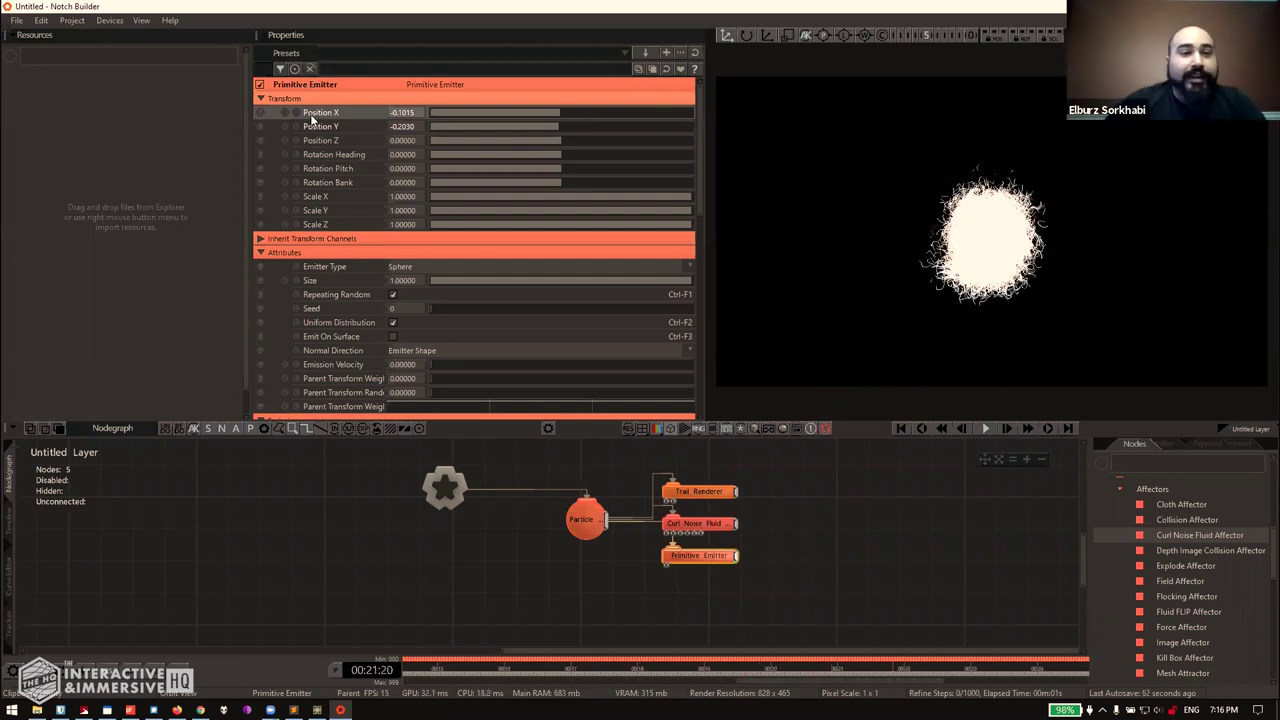
left_click(258, 111)
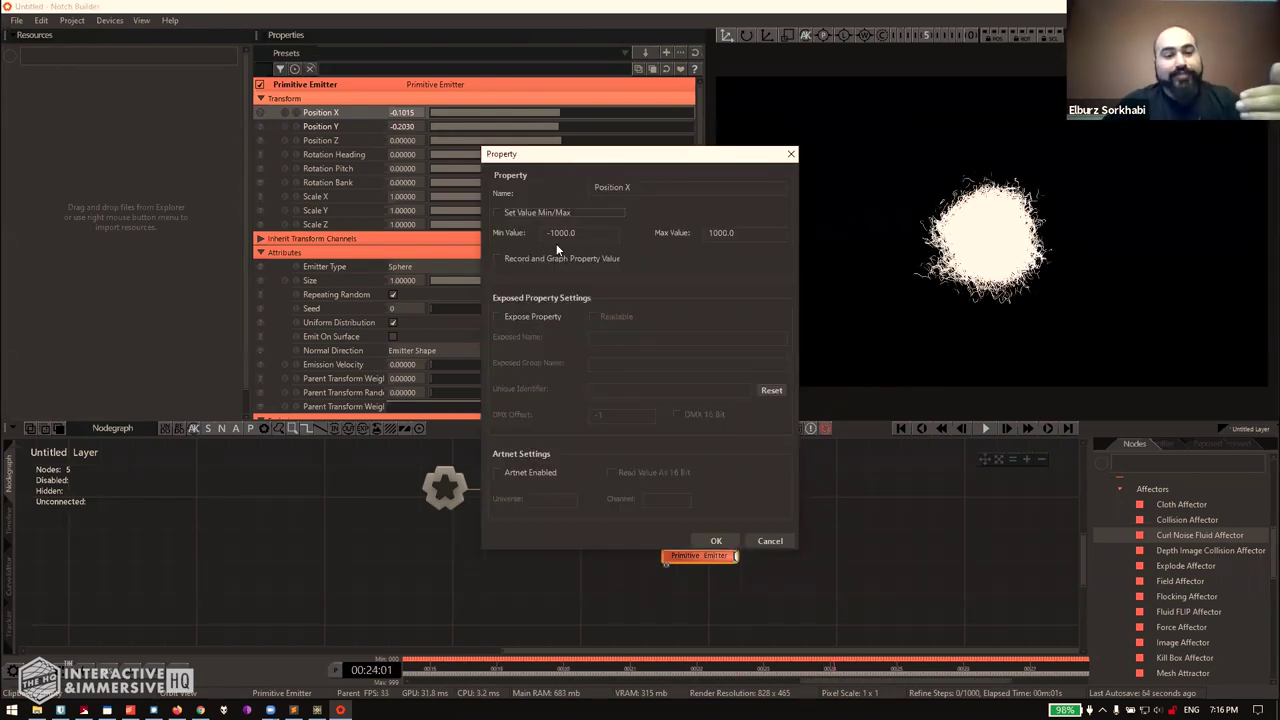
left_click(499, 316)
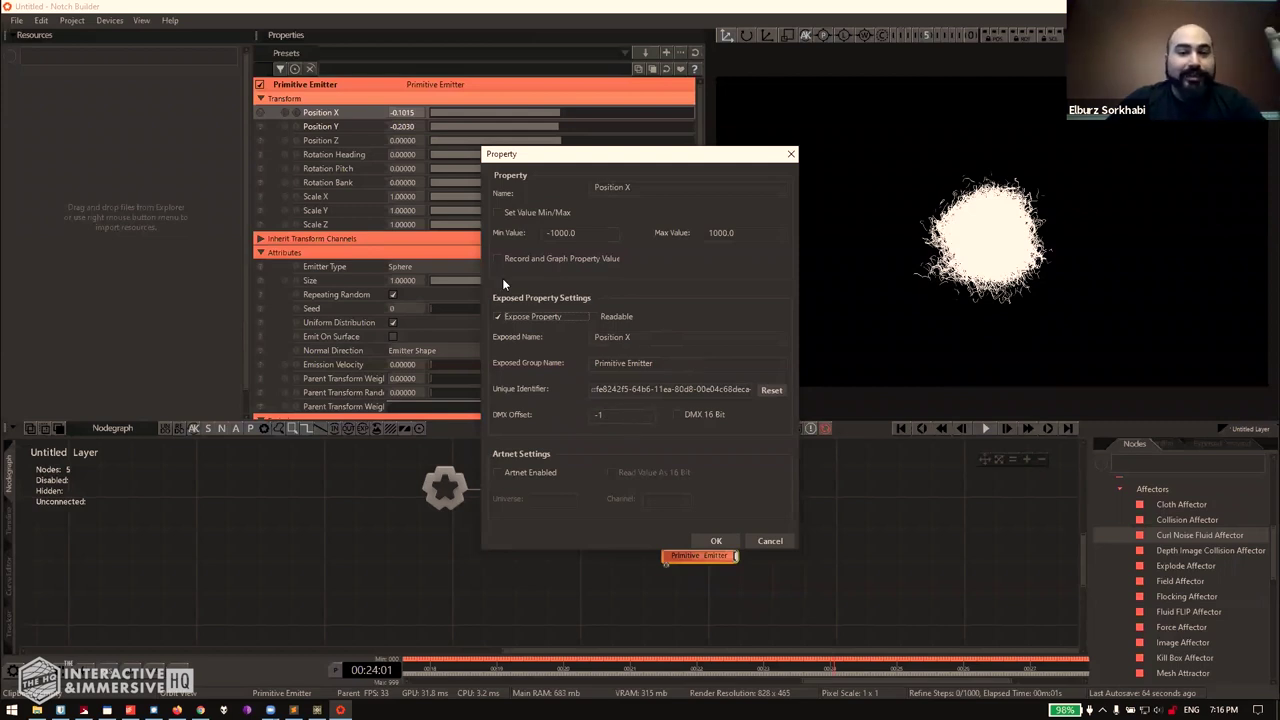
left_click(716, 541)
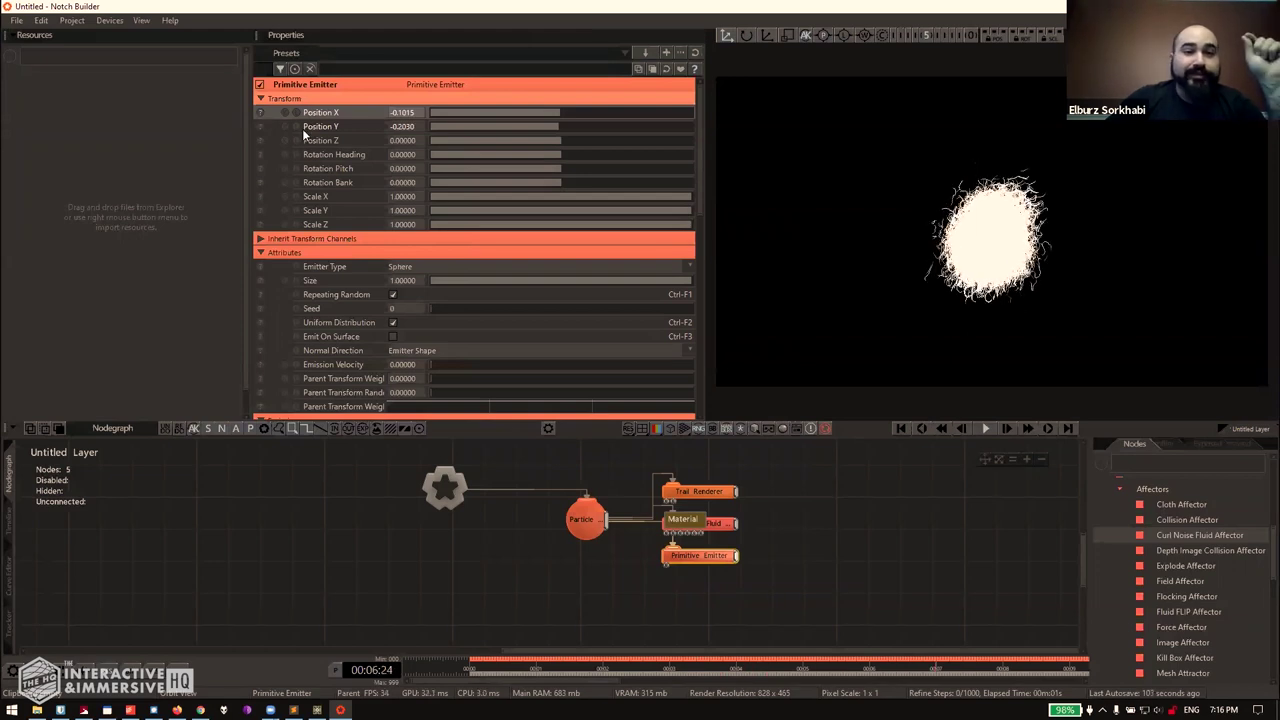
Expose the Primitive Emitter's Position Y and Position Z properties.
left_click(260, 125)
left_click(498, 317)
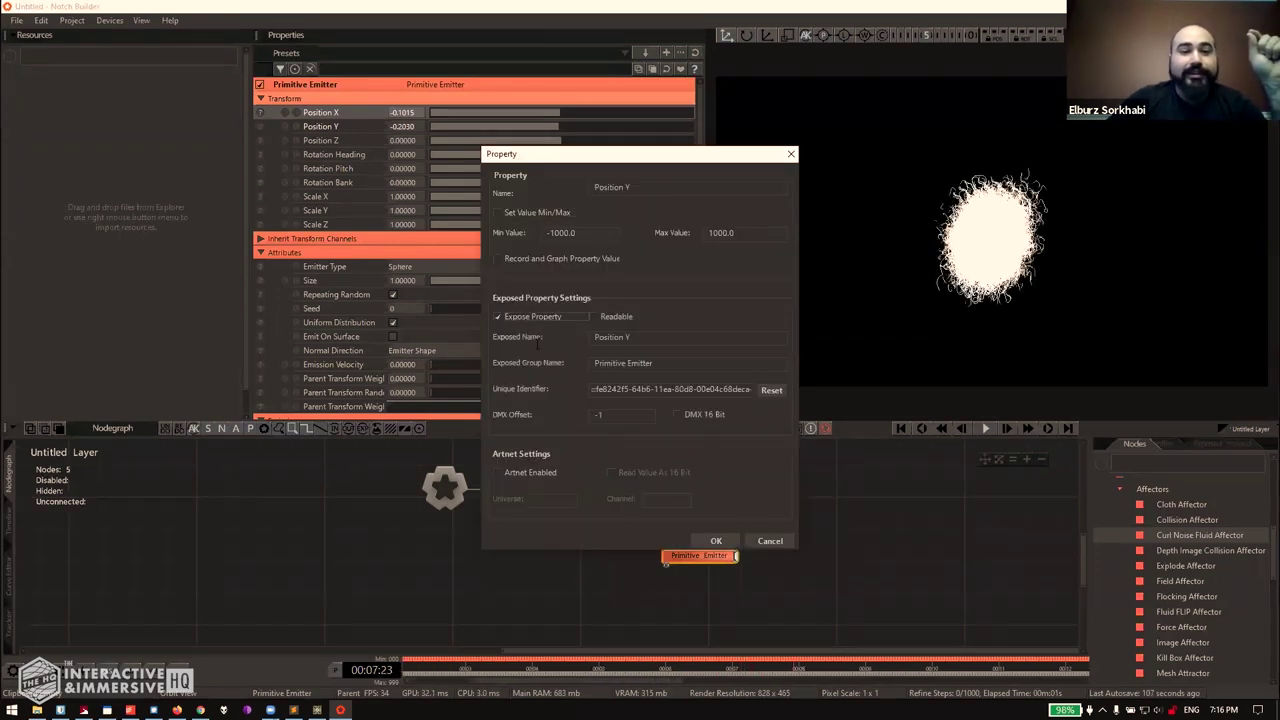
left_click(708, 540)
left_click(259, 140)
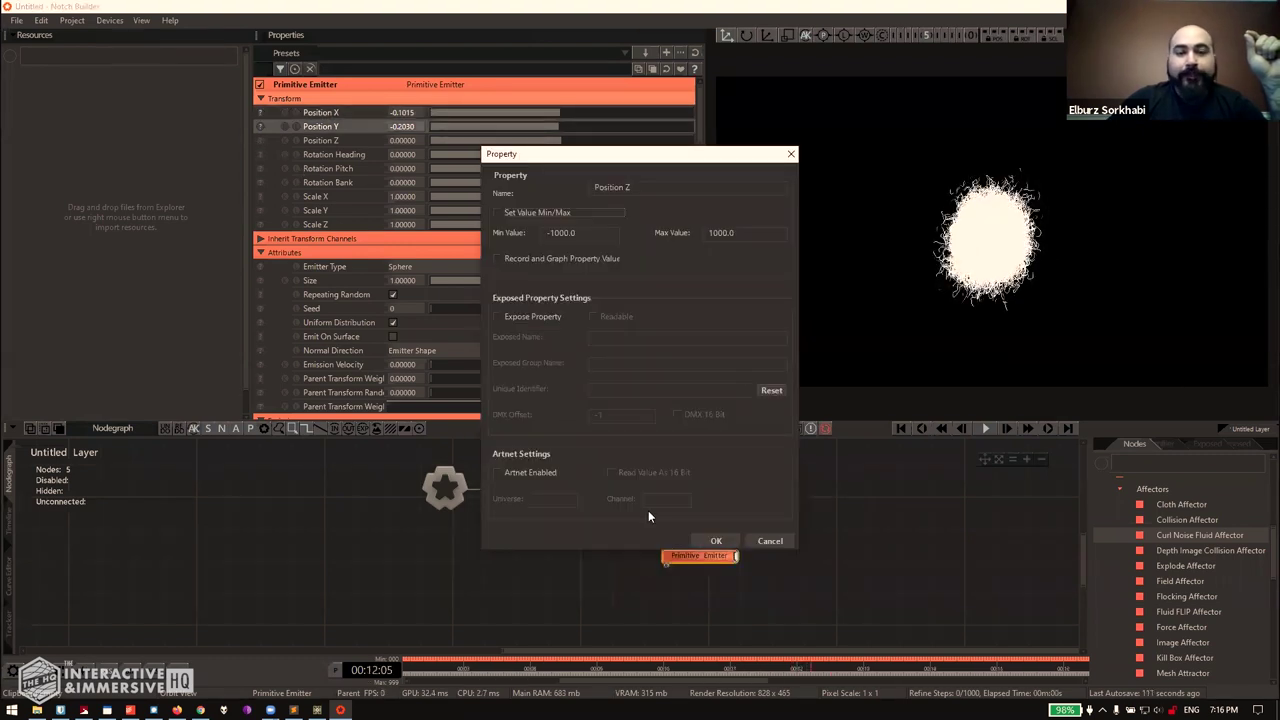
left_click(528, 317)
left_click(718, 538)
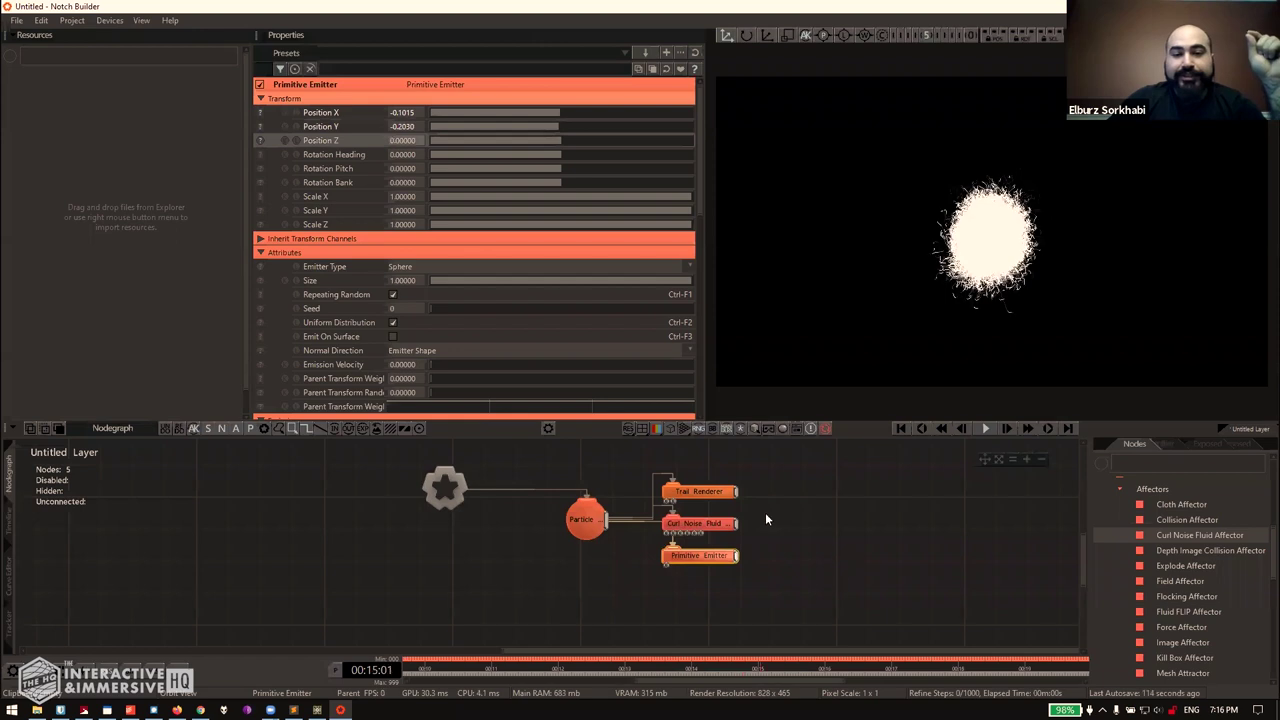
Try a much smaller Radius on the Curl Noise Fluid Affector and finally set it to 50.
left_click(709, 490)
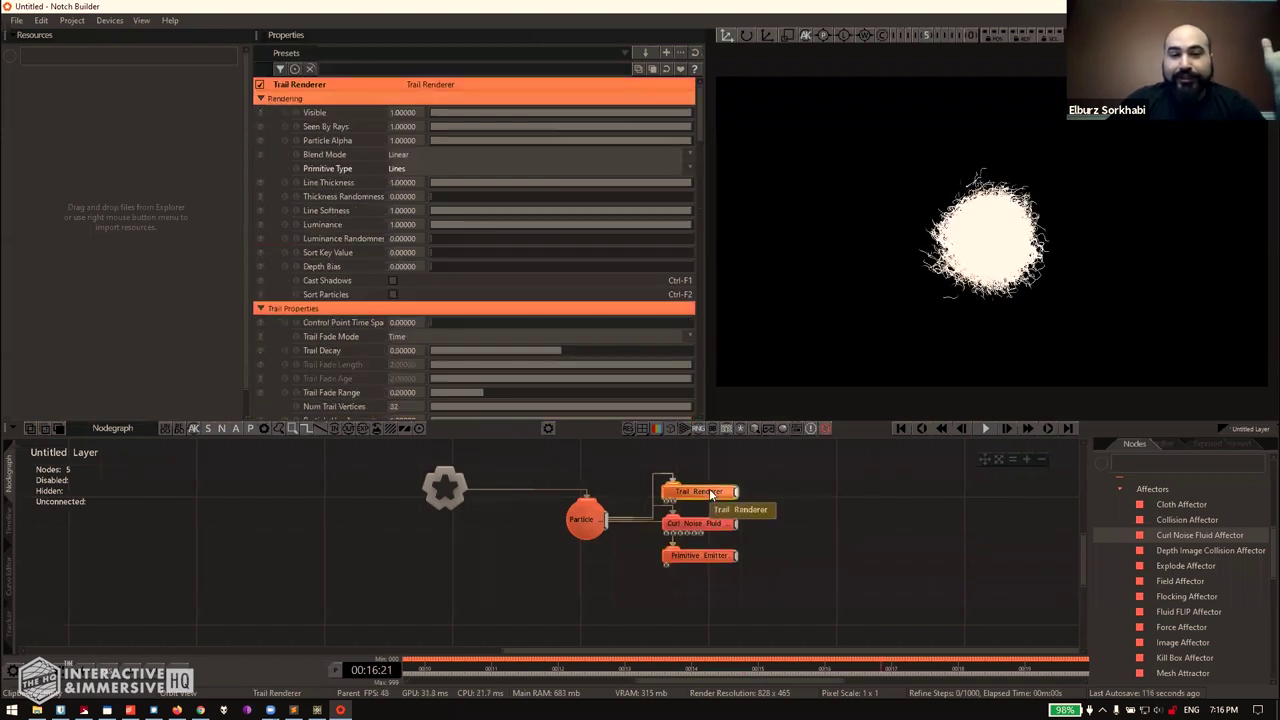
left_click(706, 522)
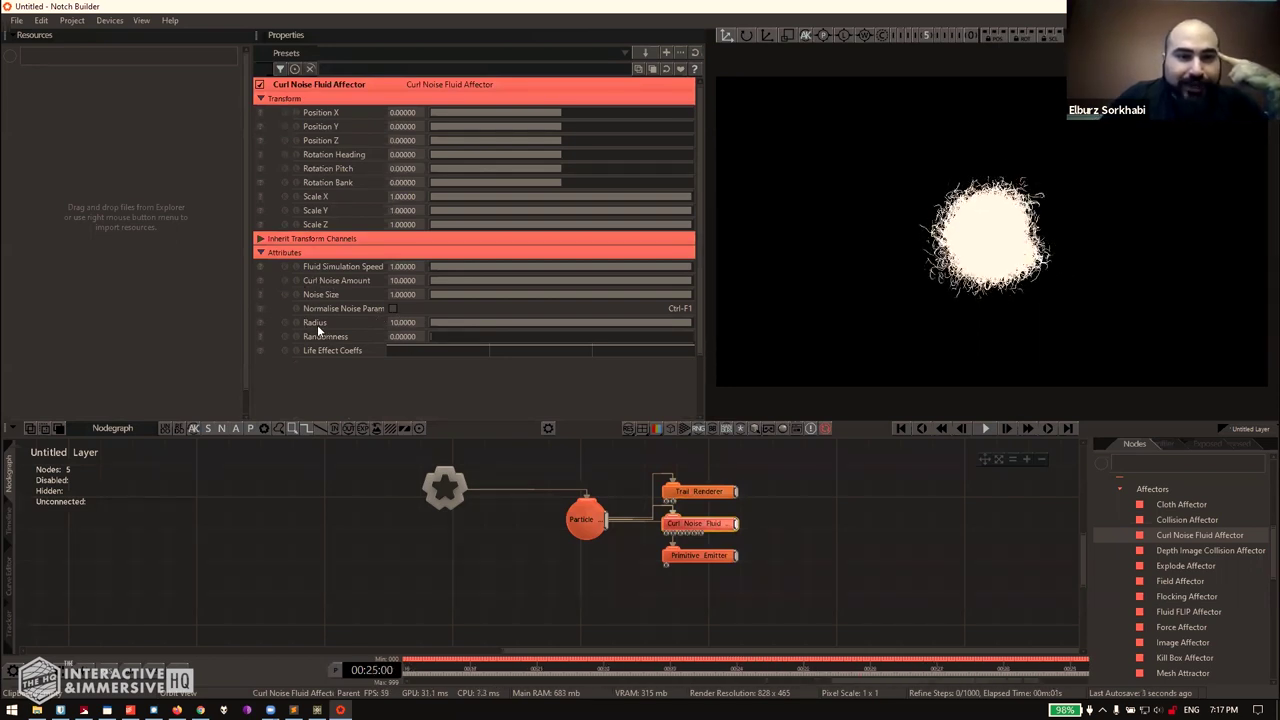
left_click_drag(492, 327, 447, 329)
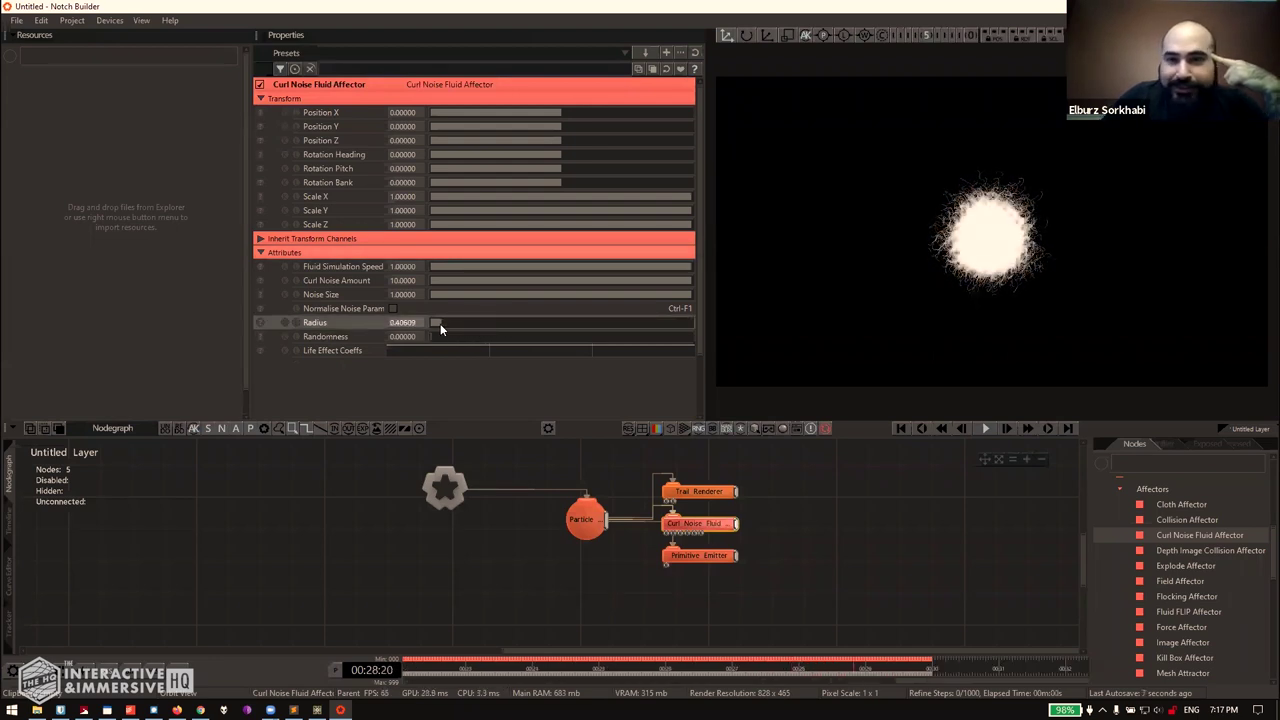
left_click_drag(440, 323, 728, 326)
double_click(408, 322)
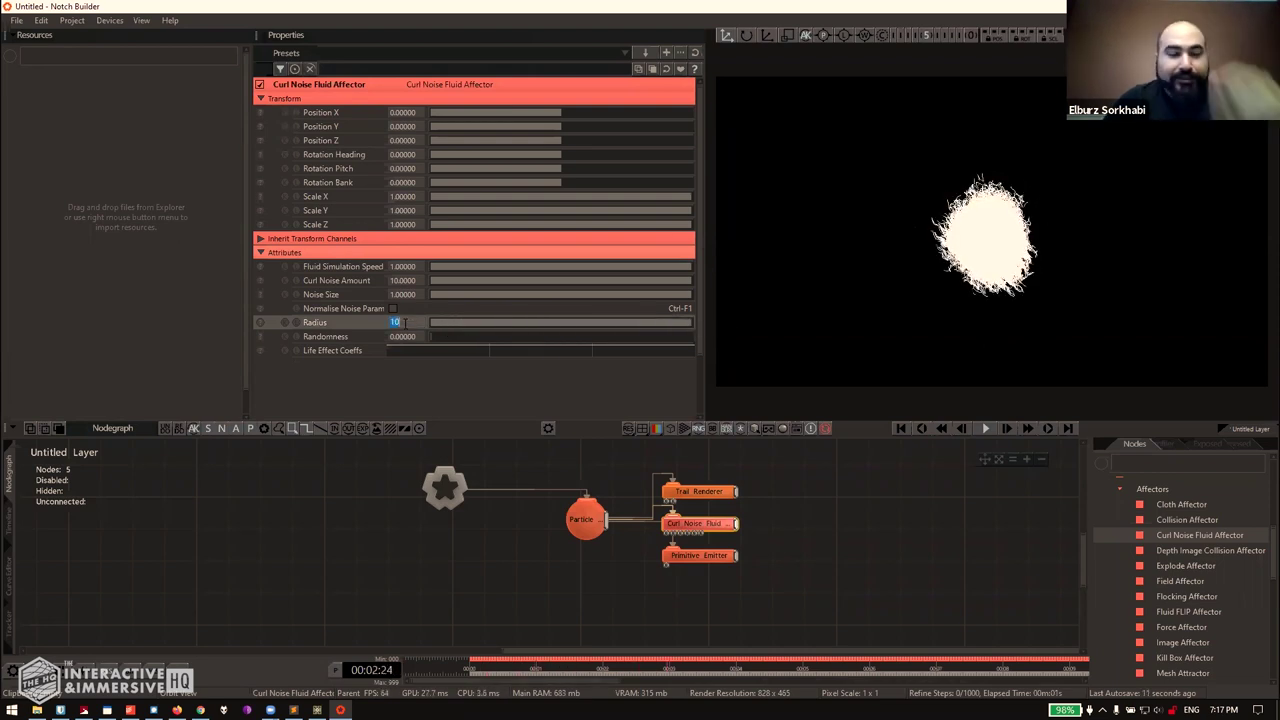
type("50")
key("Return")
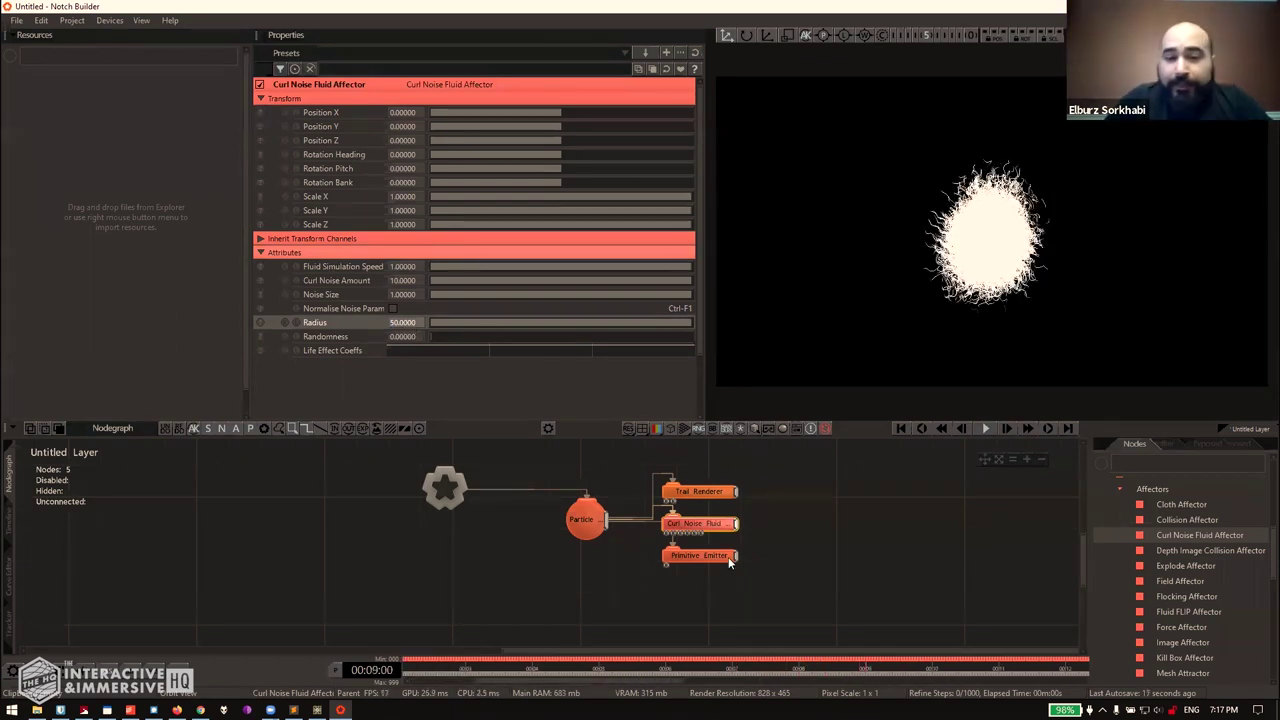
Expose the Curl Noise Fluid Affector's Noise Size property.
left_click(259, 295)
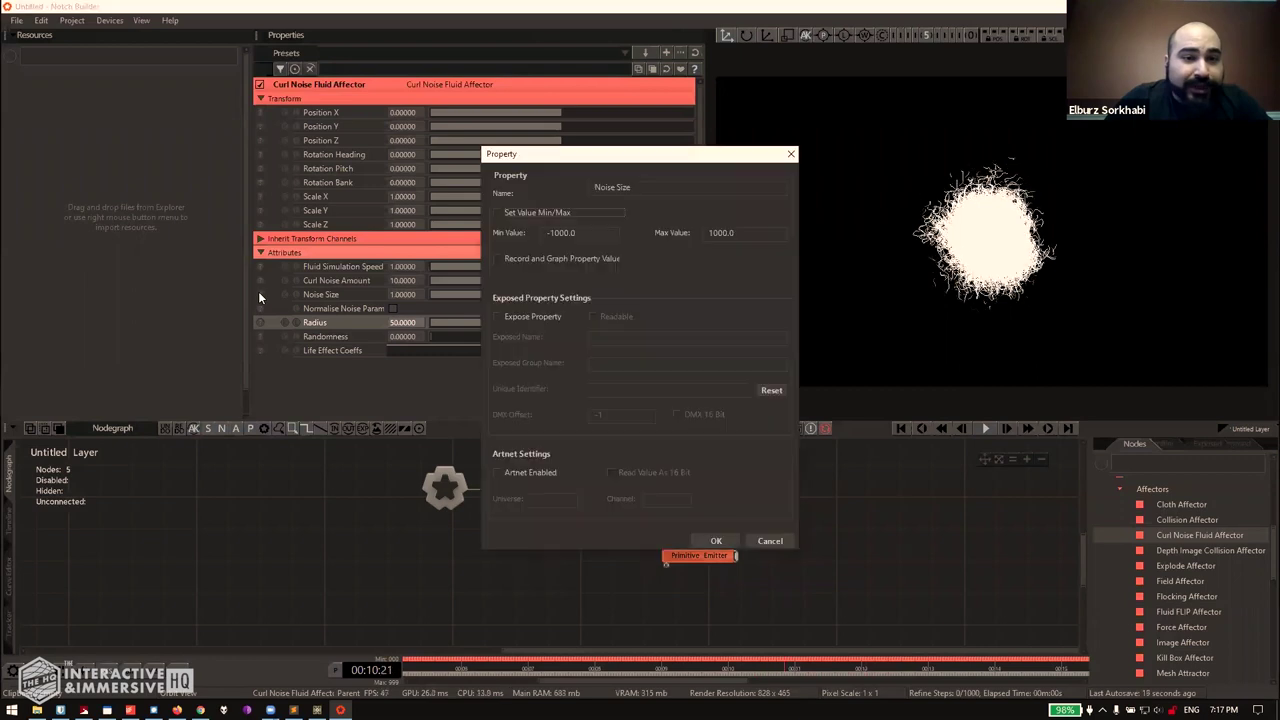
left_click(509, 316)
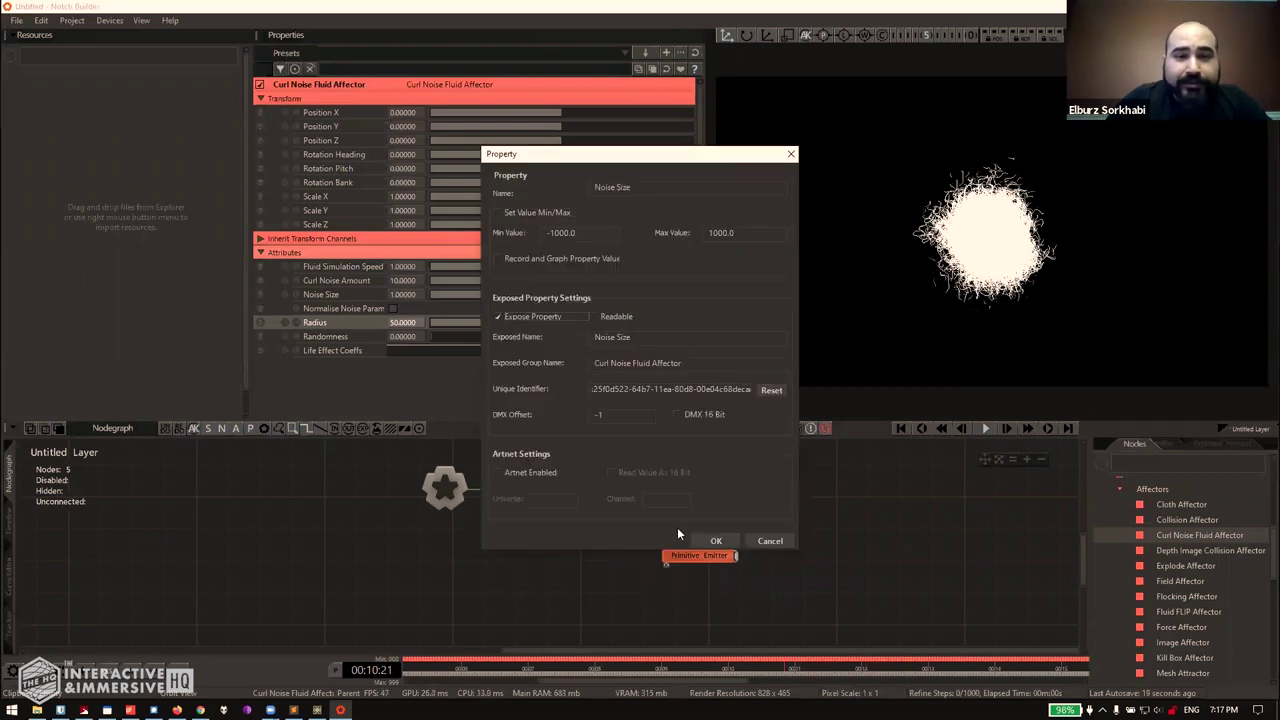
left_click(710, 541)
Try the Trail Renderer's Line Thickness at 0 and restore it to 1.
left_click(710, 492)
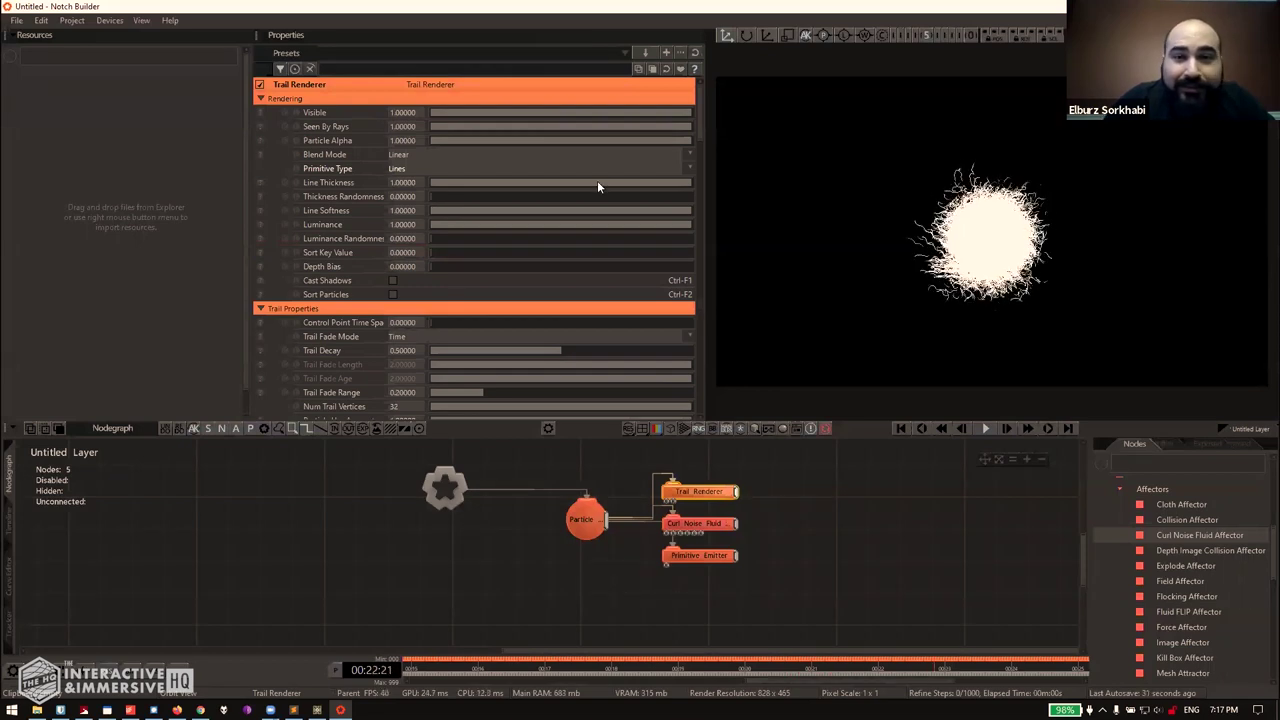
left_click_drag(598, 186, 542, 185)
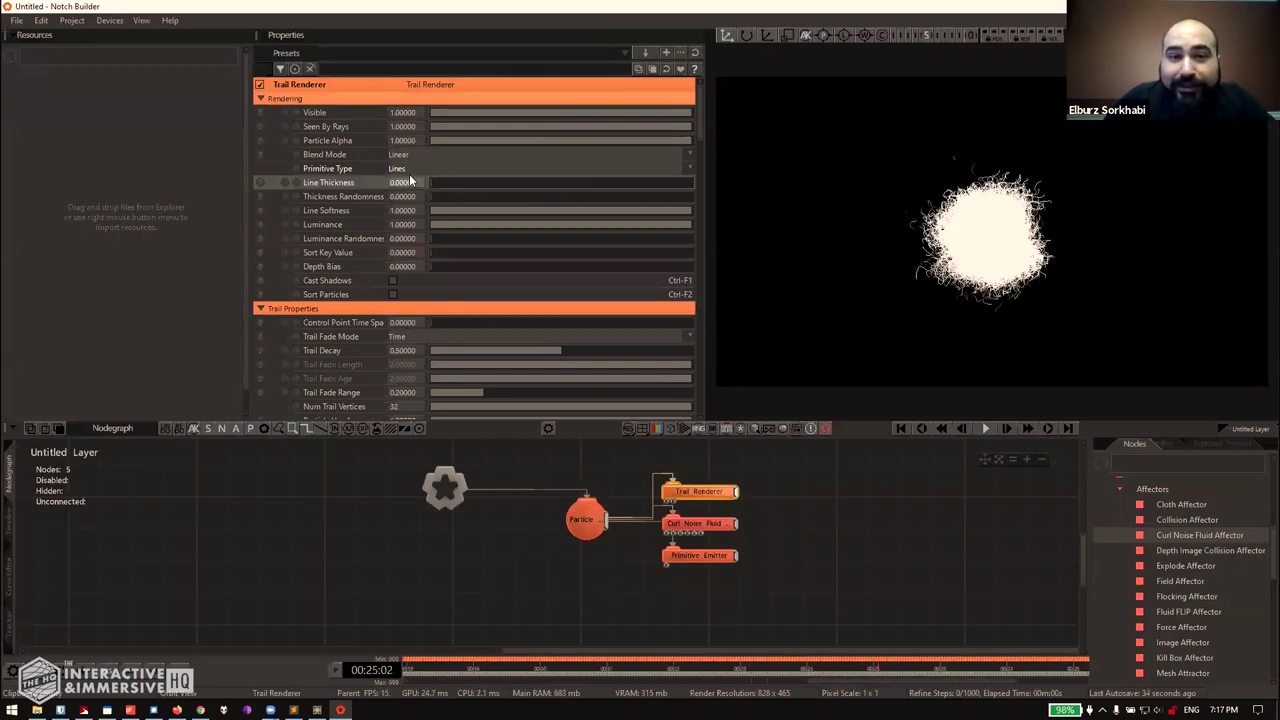
left_click_drag(409, 178, 756, 187)
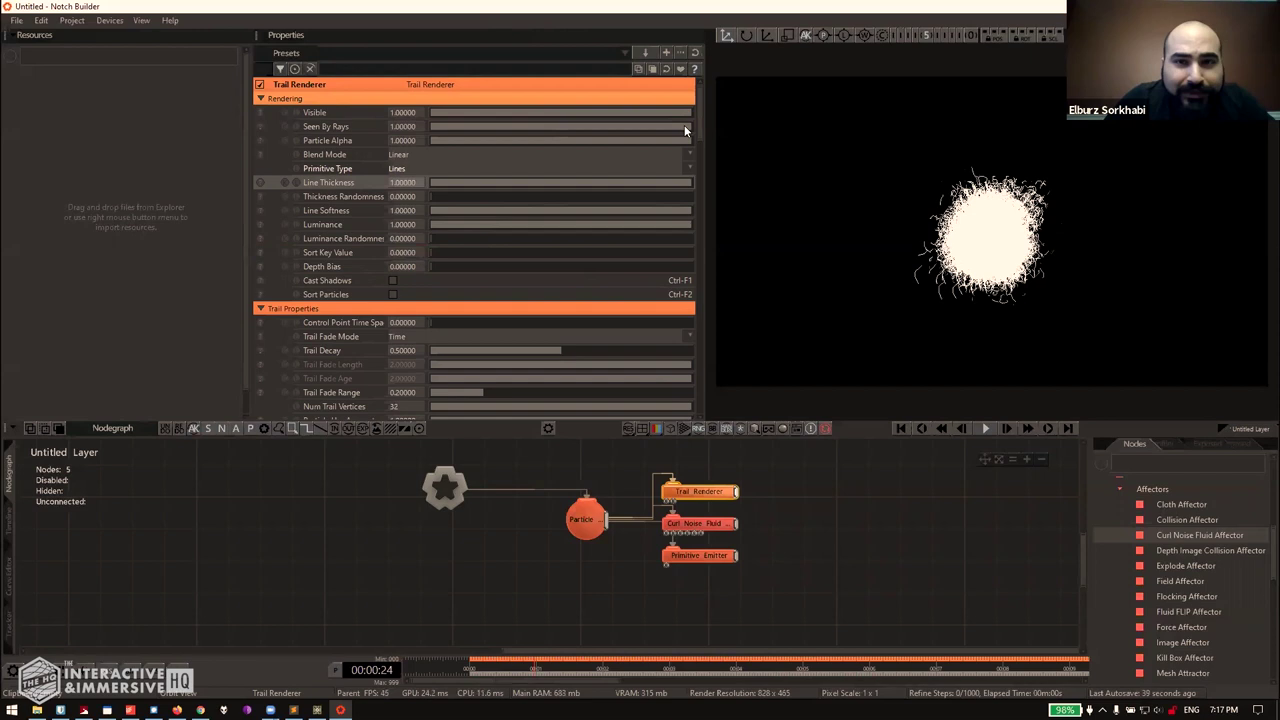
Set the Trail Renderer's Trail Decay to about 0.36 and expose that property.
scroll(549, 212, "down", 5)
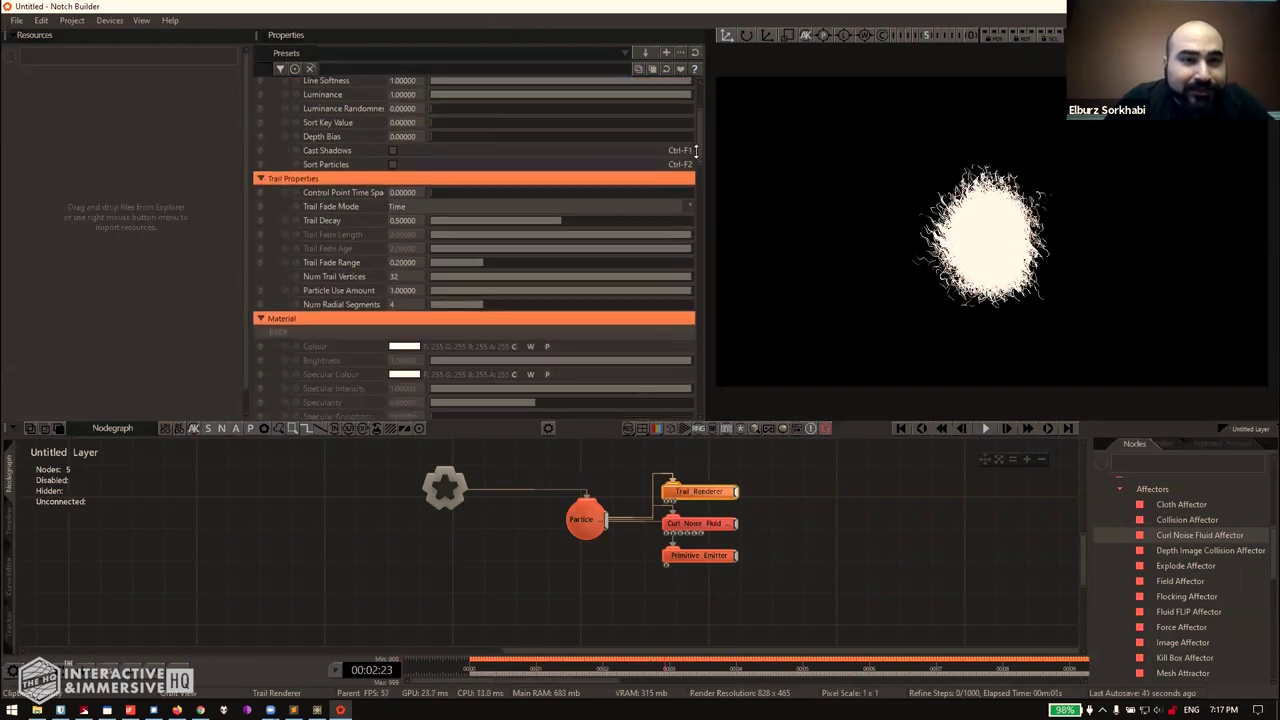
mouse_move(549, 212)
left_mouse_down()
mouse_move(705, 220)
mouse_move(442, 214)
mouse_move(524, 214)
left_mouse_up()
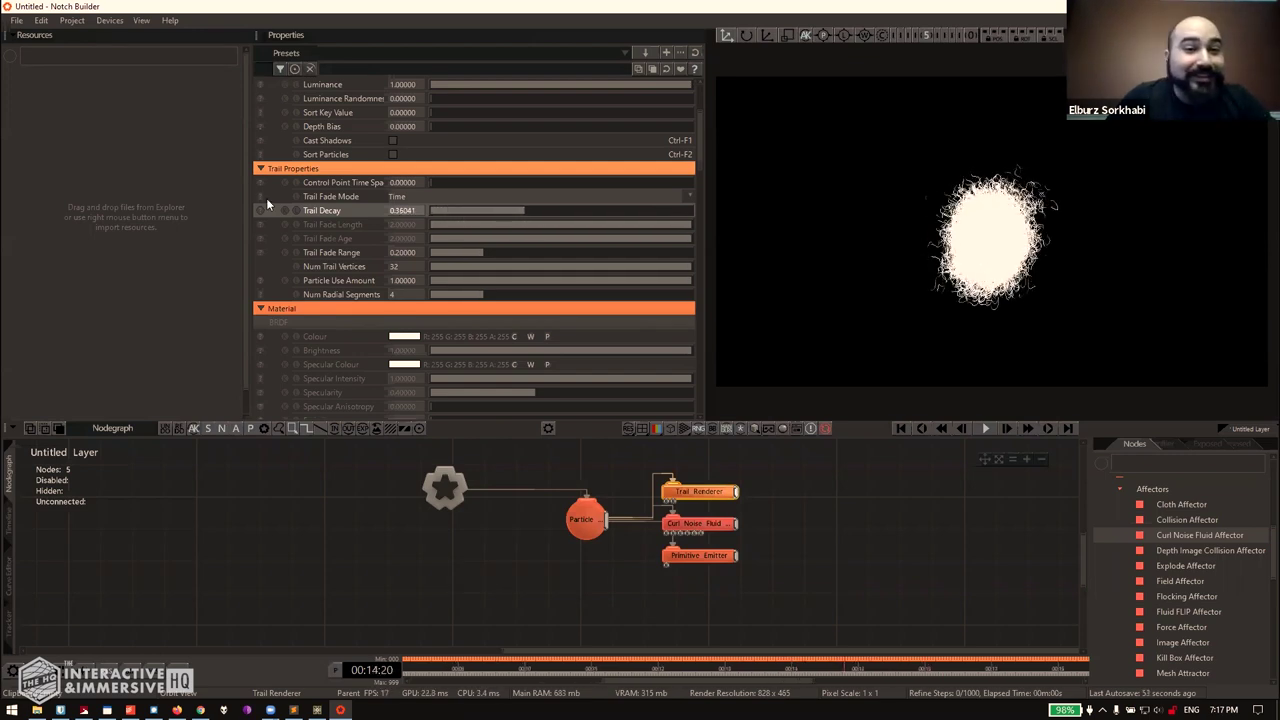
left_click(256, 209)
left_click(527, 317)
left_click(716, 541)
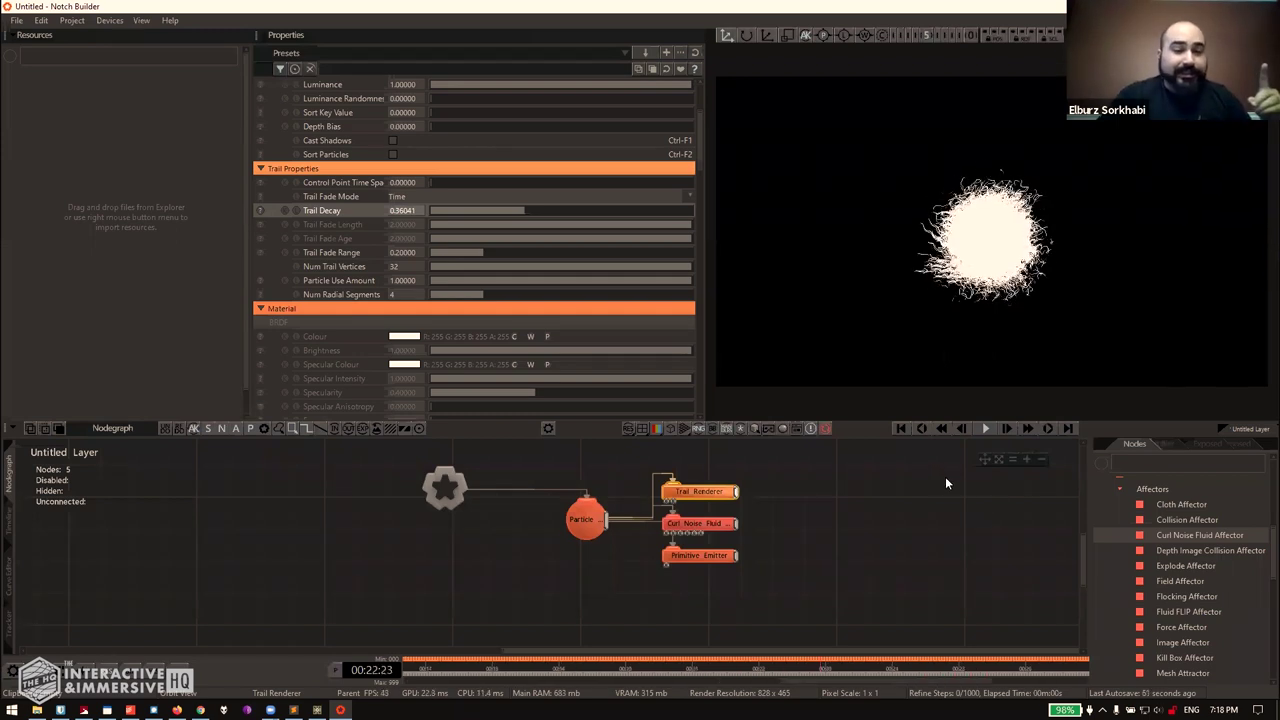
Review the exposed properties of the Curl Noise Fluid Affector, Primitive Emitter and Trail Renderer, both grouped by node and as a flat list.
left_click(1200, 443)
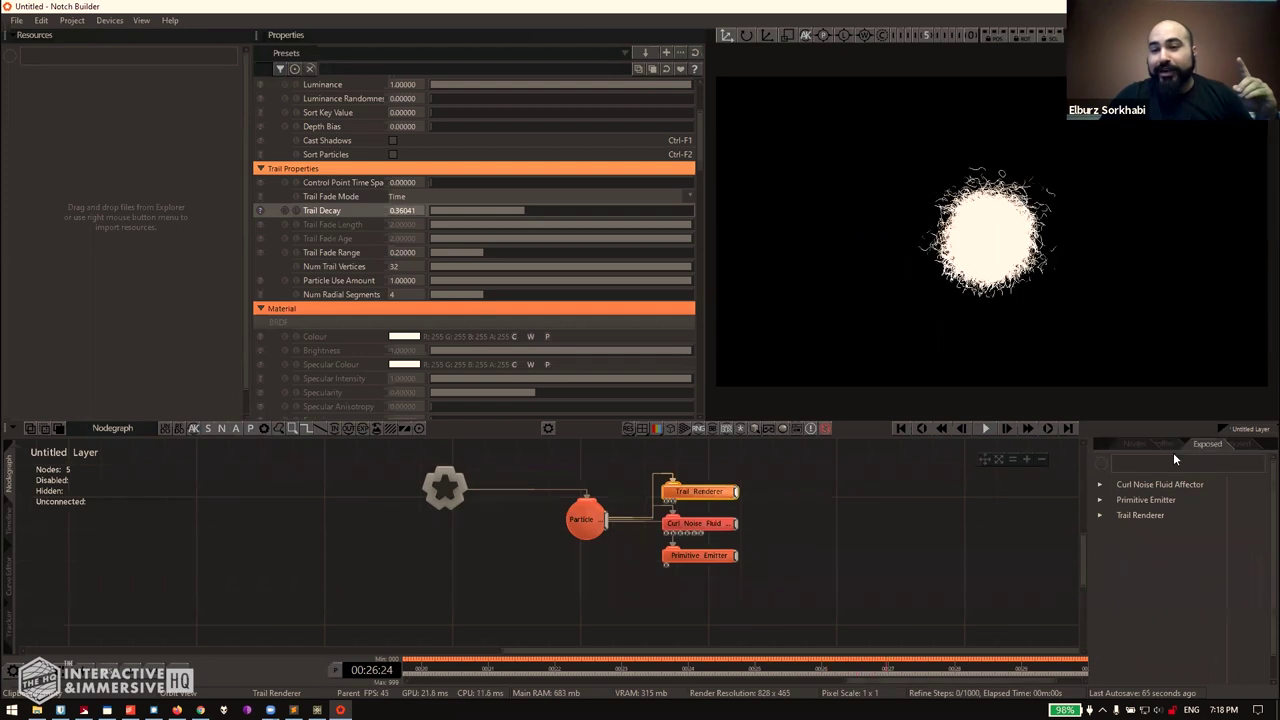
left_click(1100, 484)
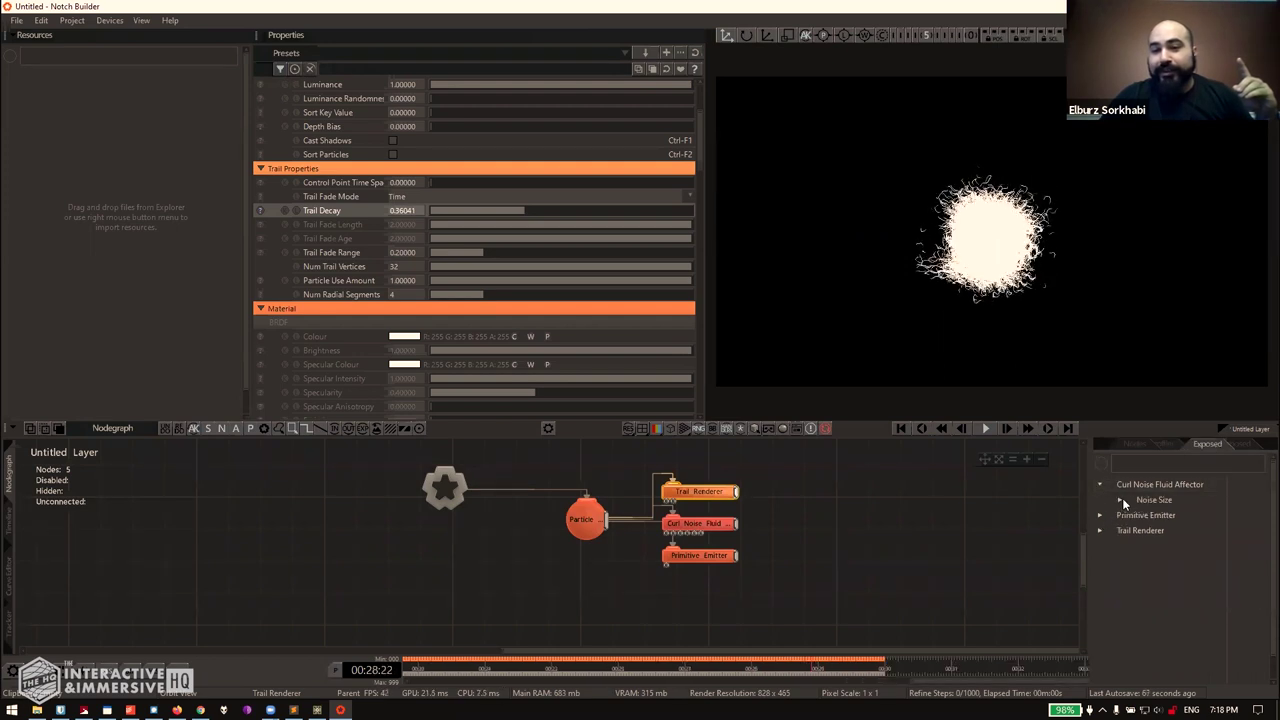
left_click(1119, 500)
left_click(1100, 530)
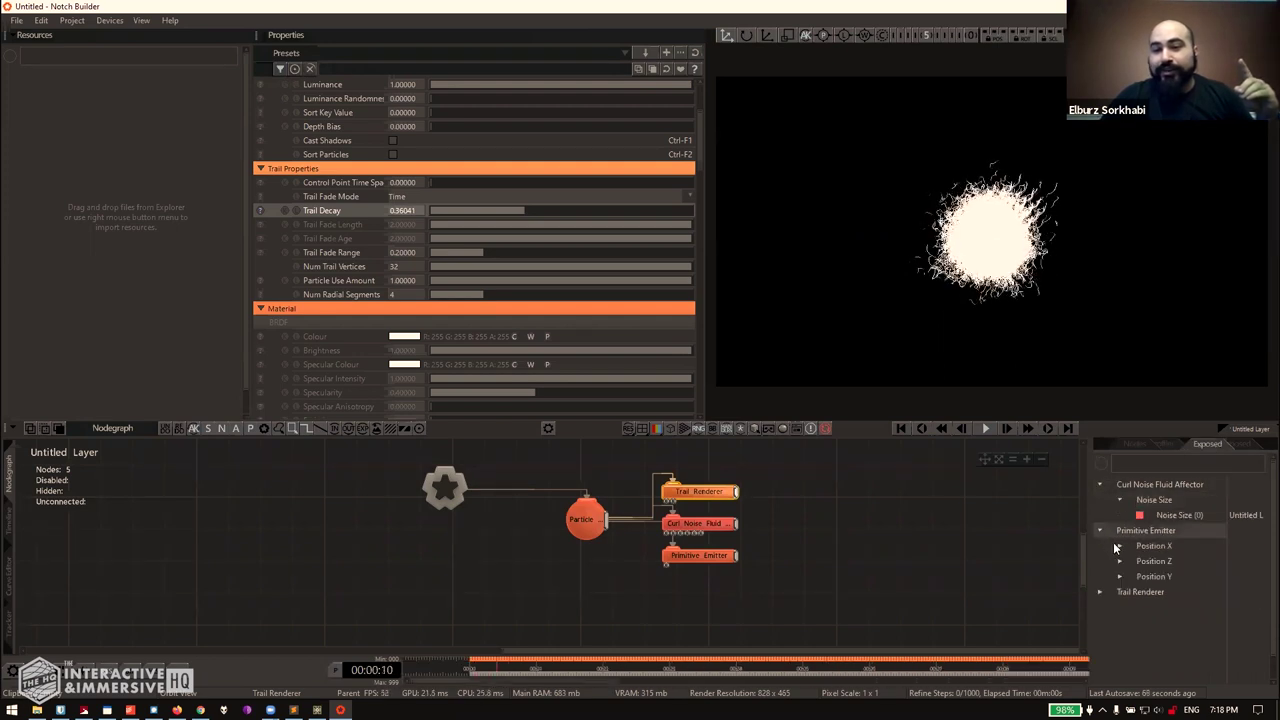
left_click(1100, 592)
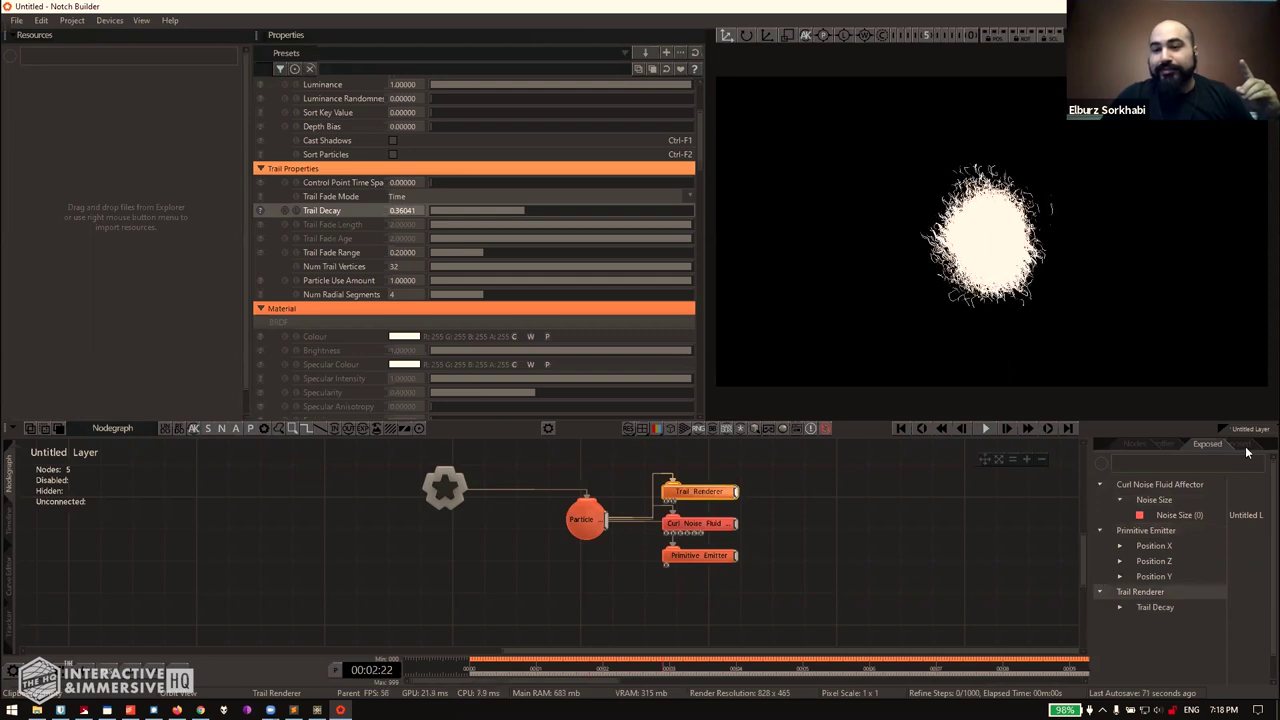
left_click(1243, 445)
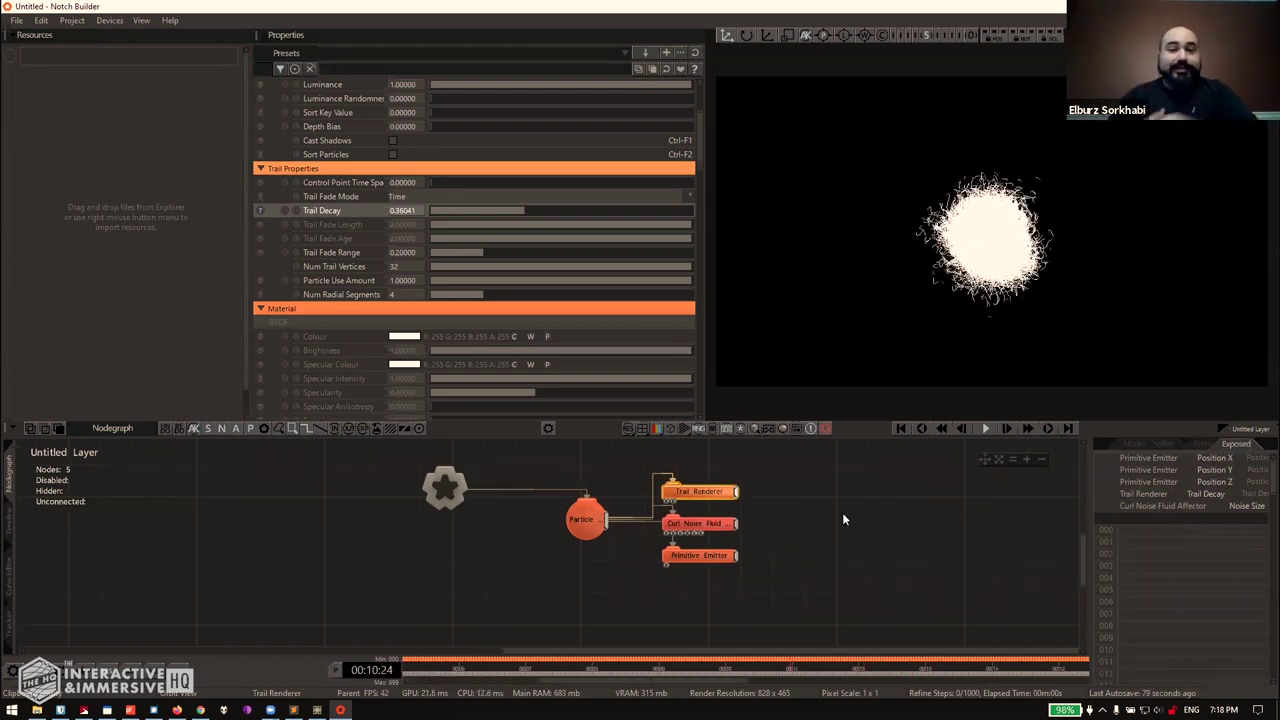
Pause timeline playback and compile the project as a media server block named test, in DFXDLL format, on the Desktop.
left_click(981, 427)
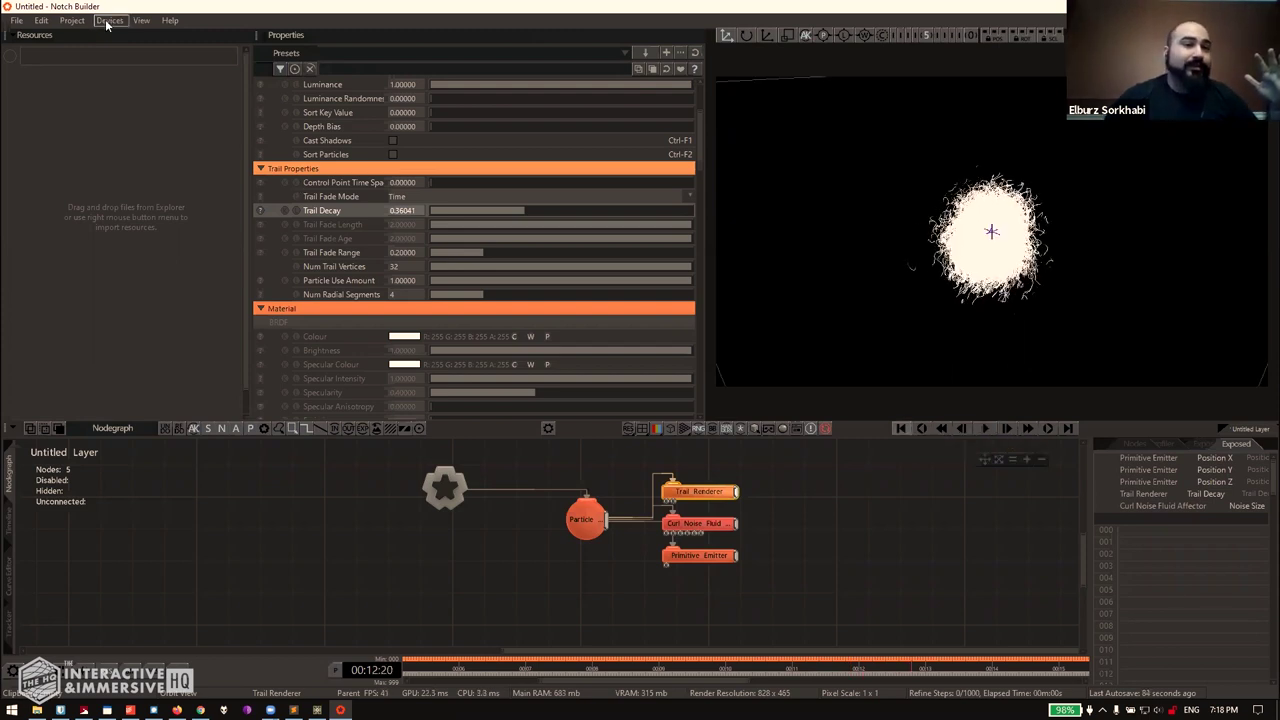
left_click(73, 21)
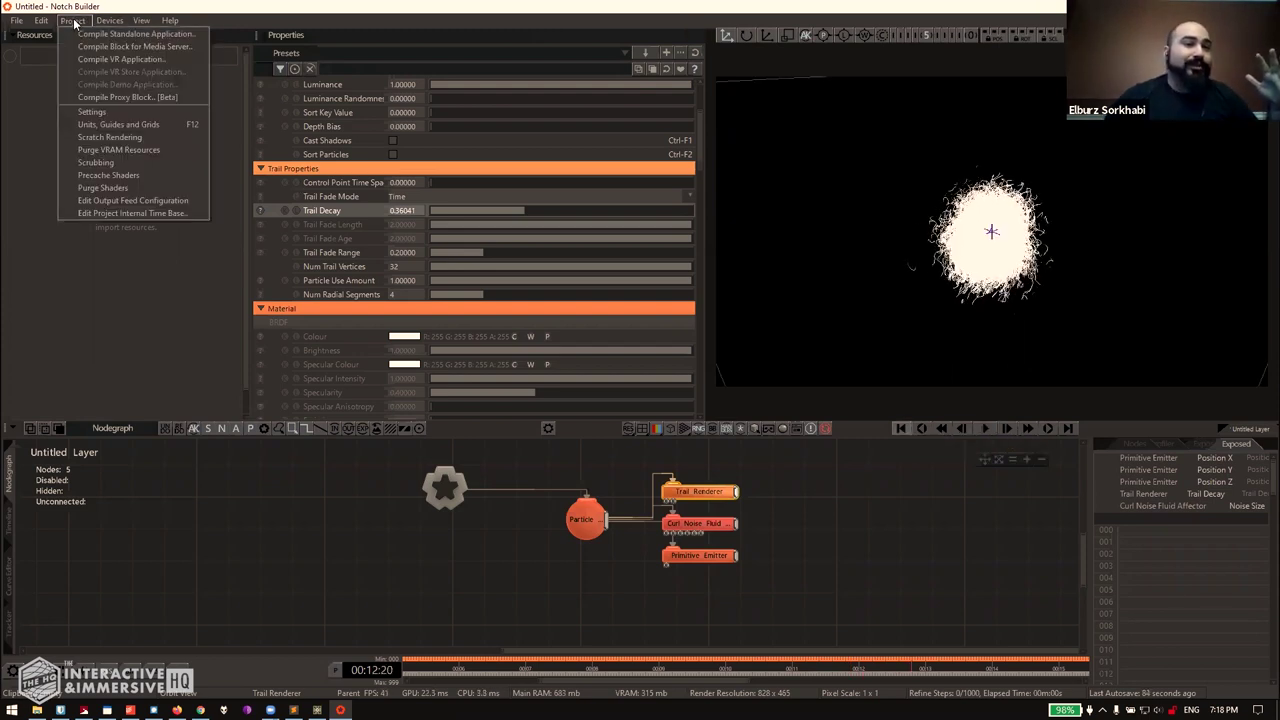
left_click(141, 46)
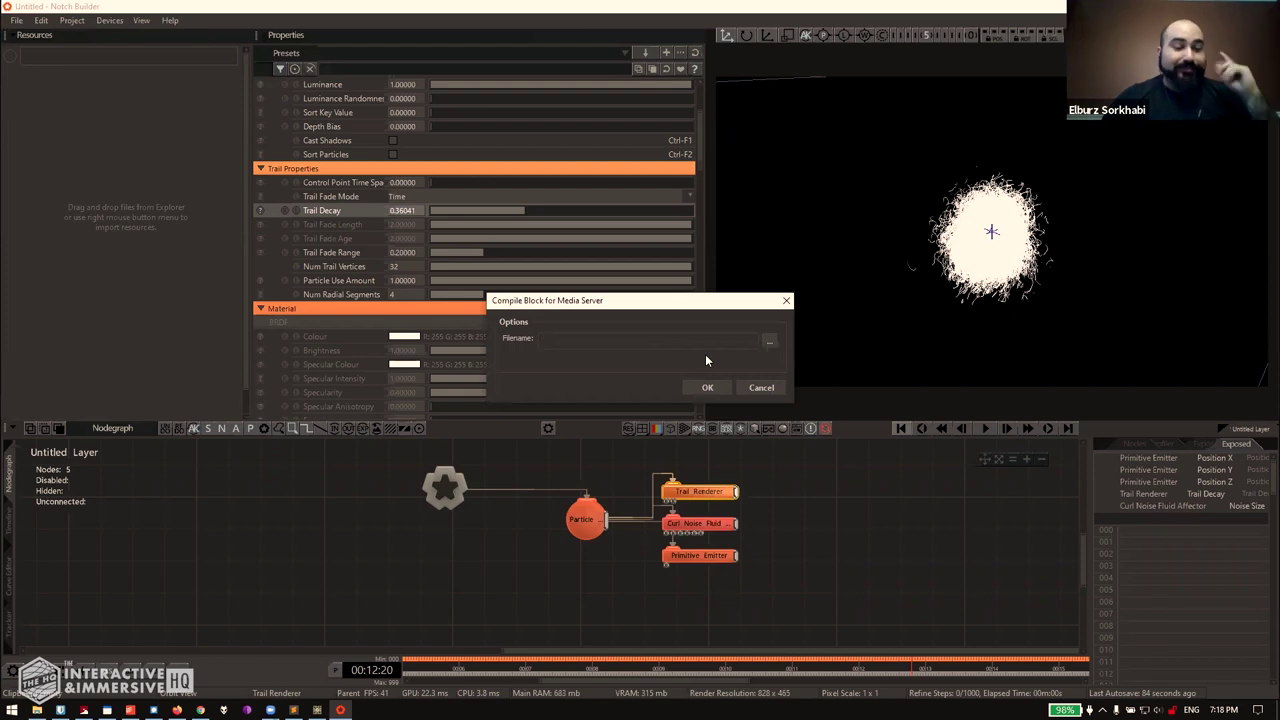
left_click(770, 342)
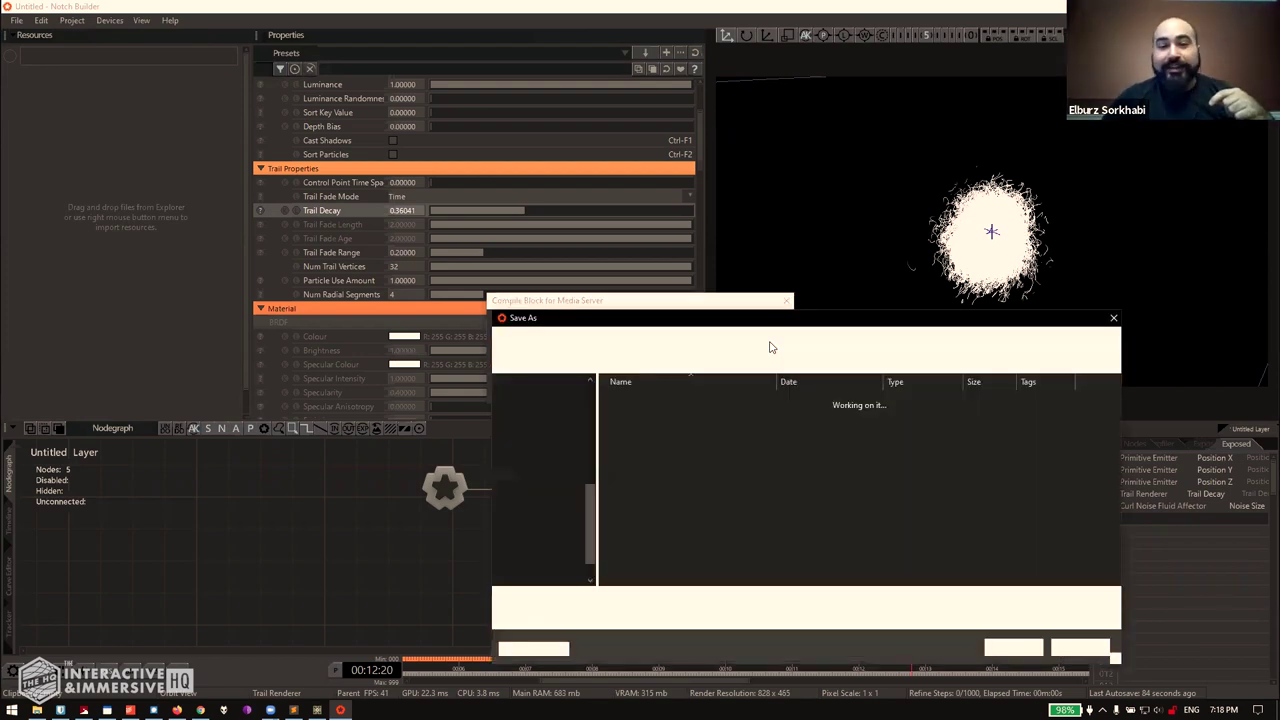
type("test")
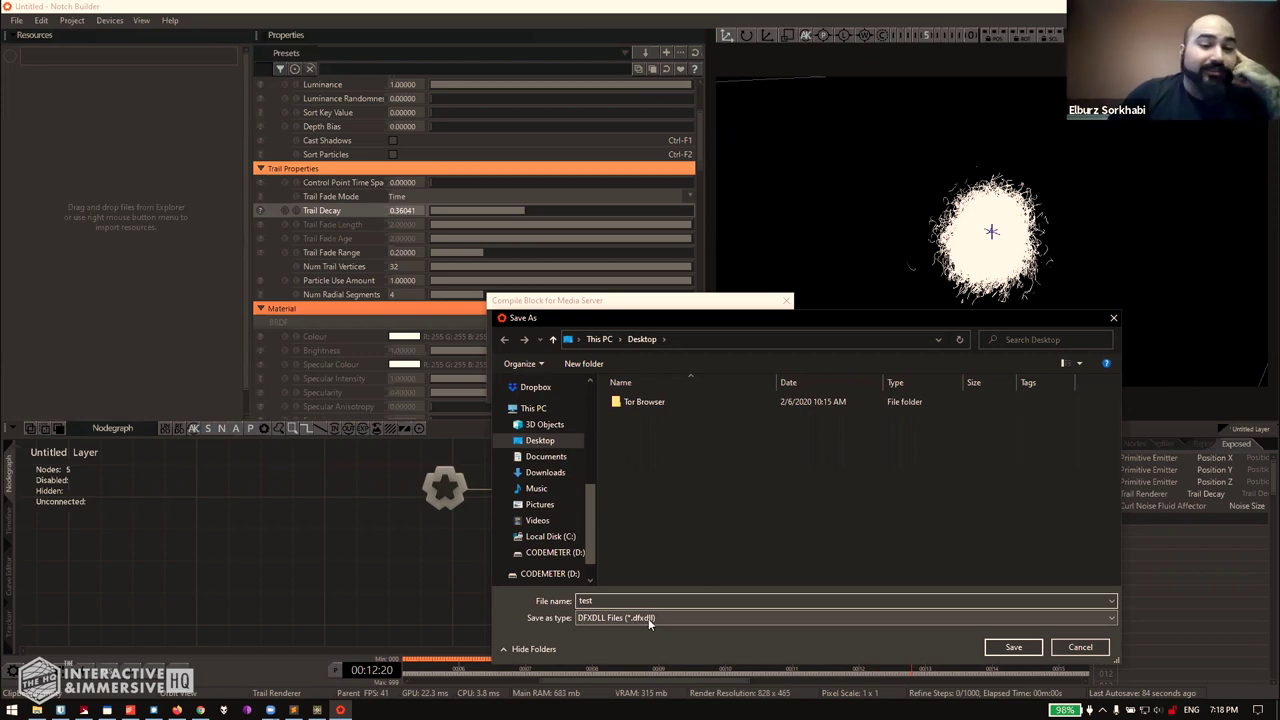
left_click(1003, 648)
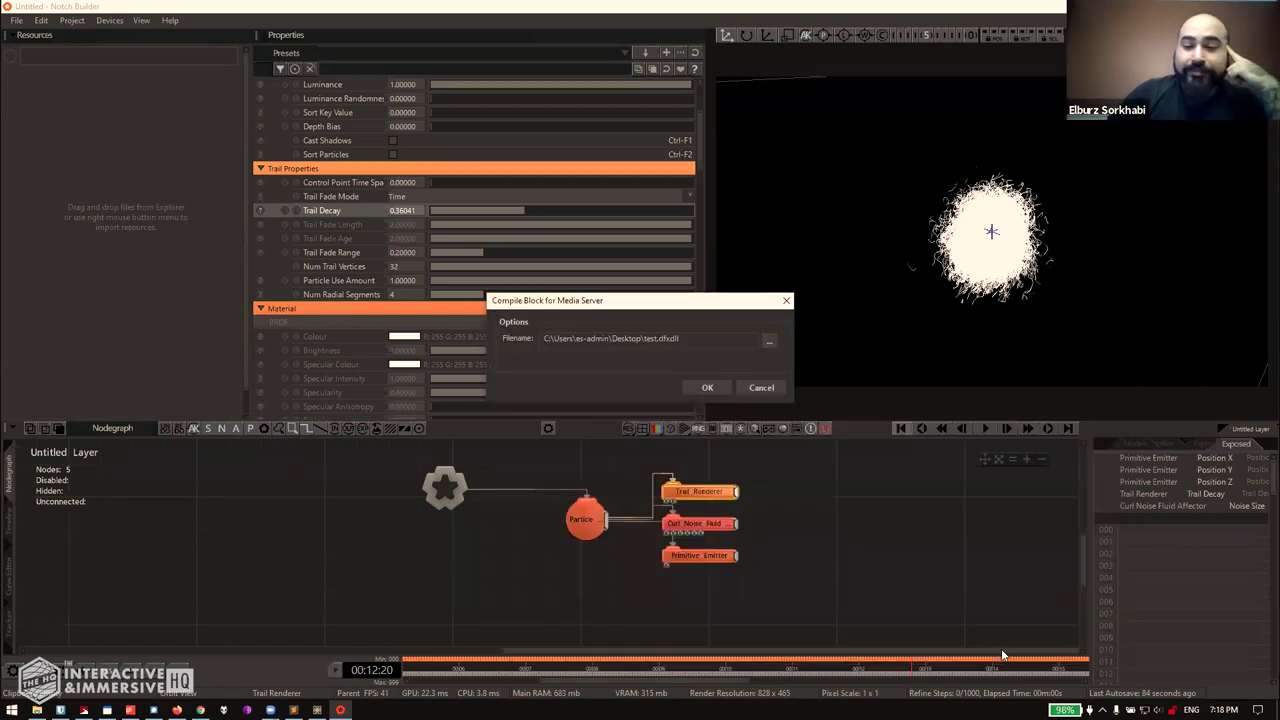
left_click(707, 390)
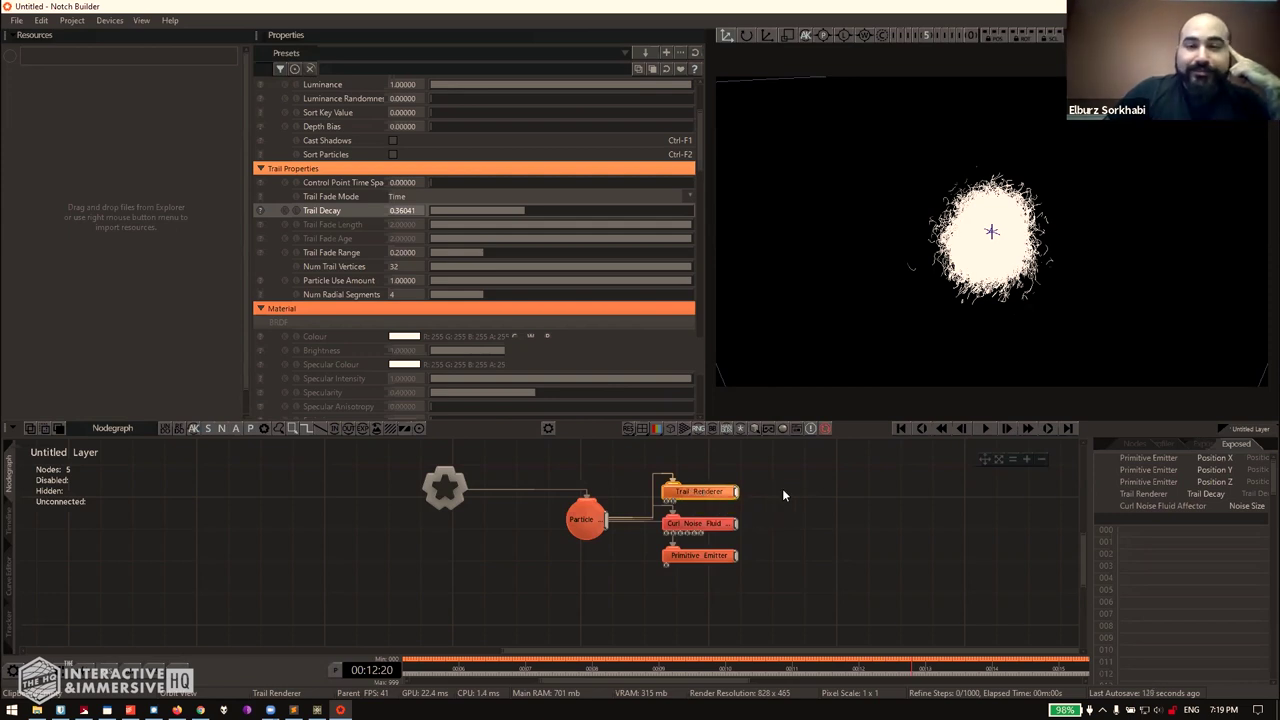
Launch TouchDesigner with its default new project and switch back to Notch Builder.
scroll(699, 150, "down", 5)
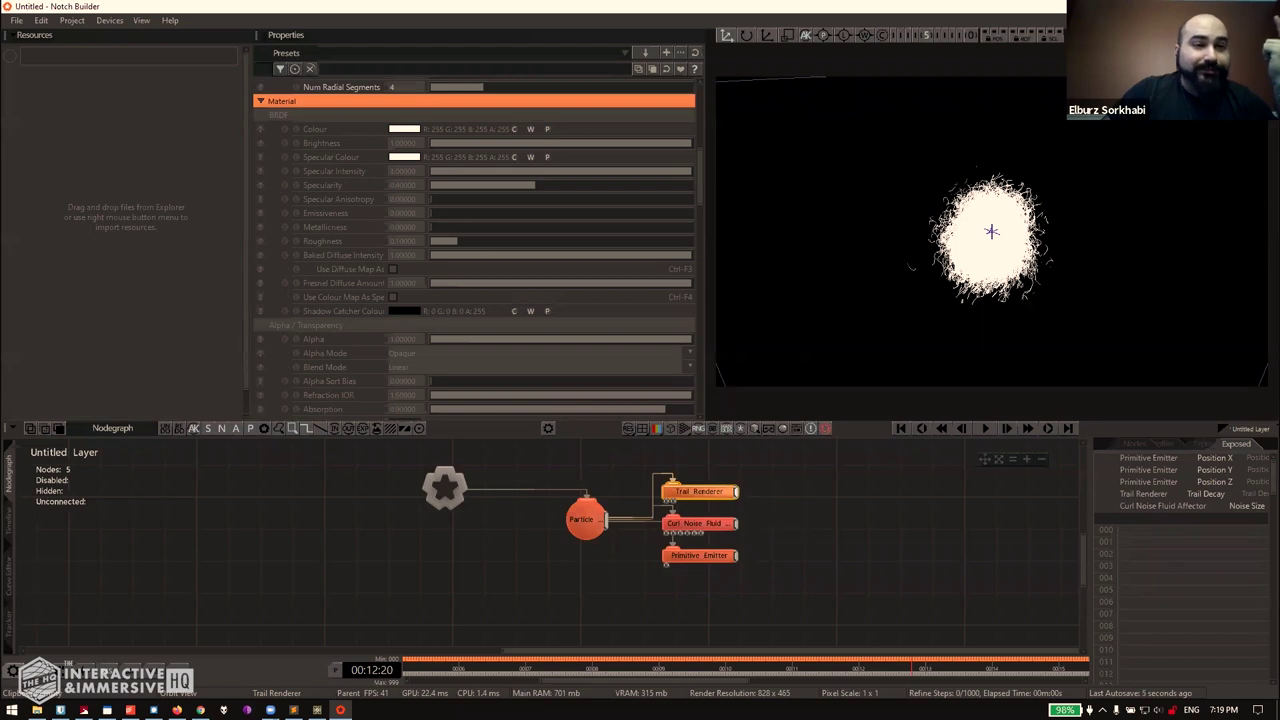
right_click(317, 710)
left_click(312, 648)
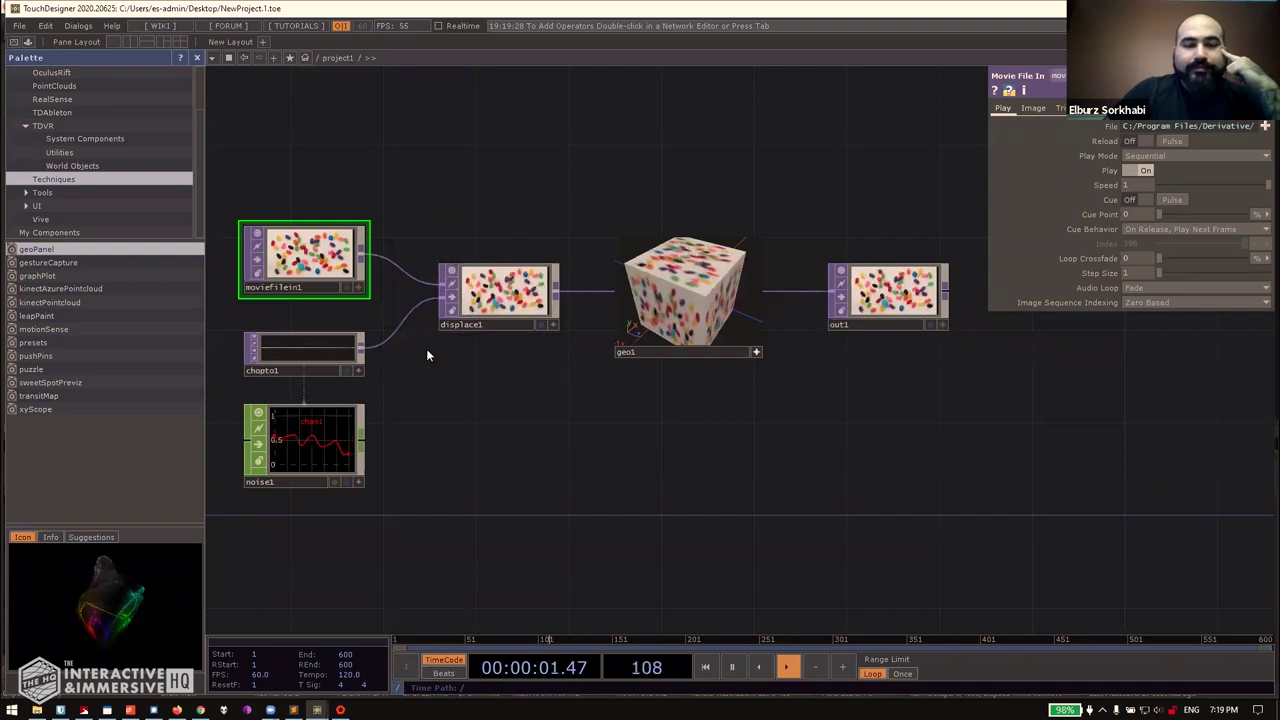
key("alt+Tab")
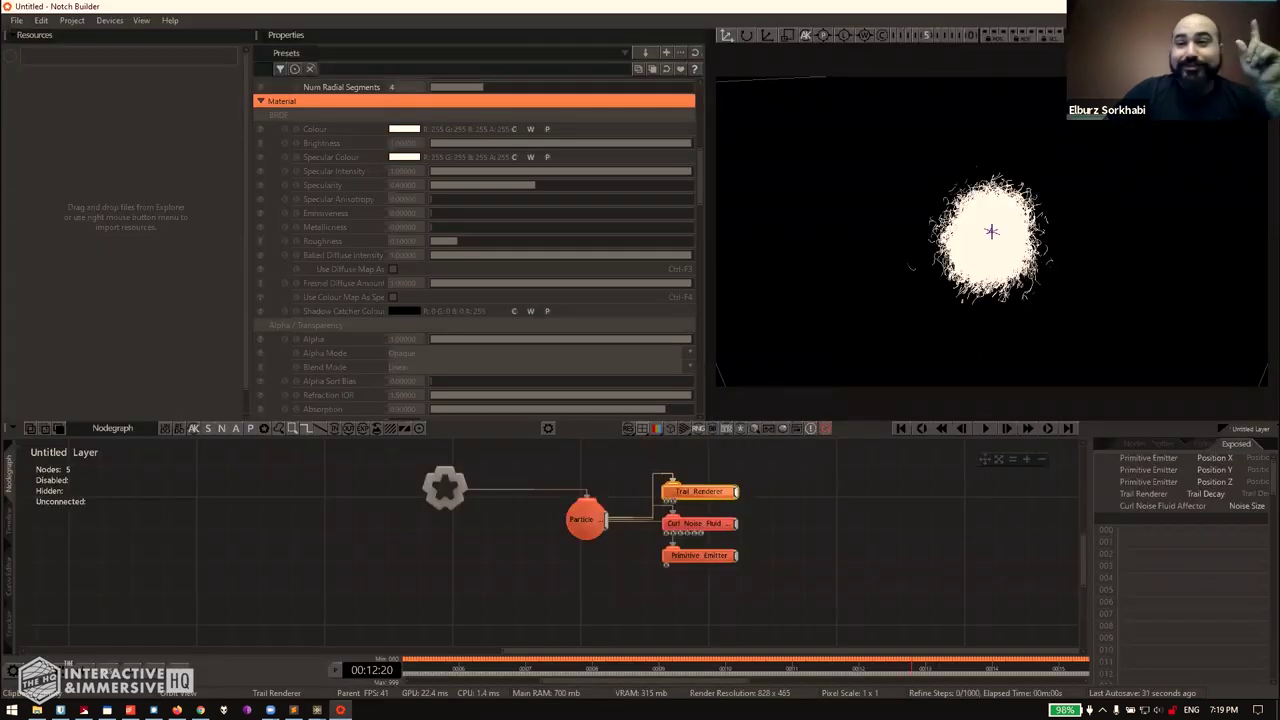
Close Notch Builder without saving the project, and delete all default operators from the TouchDesigner project network.
key("alt+F4")
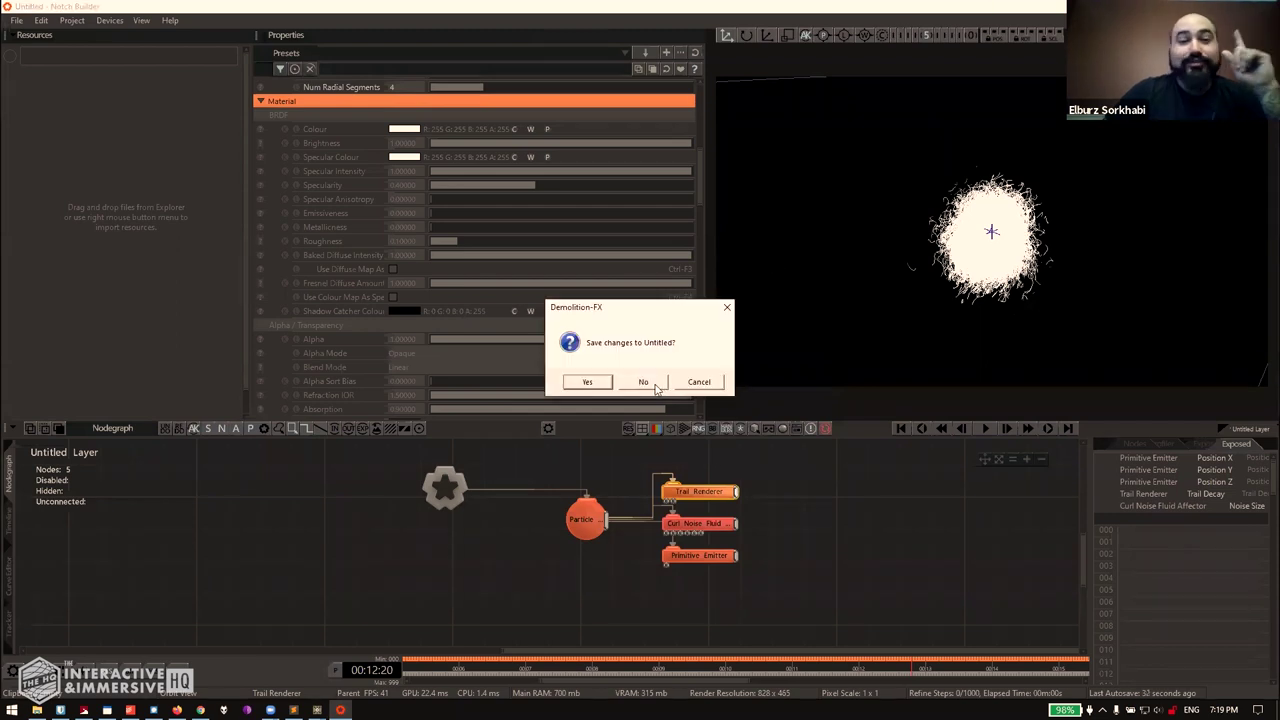
left_click(654, 383)
left_click_drag(318, 178, 244, 112)
left_click_drag(792, 341, 951, 509)
key("Delete")
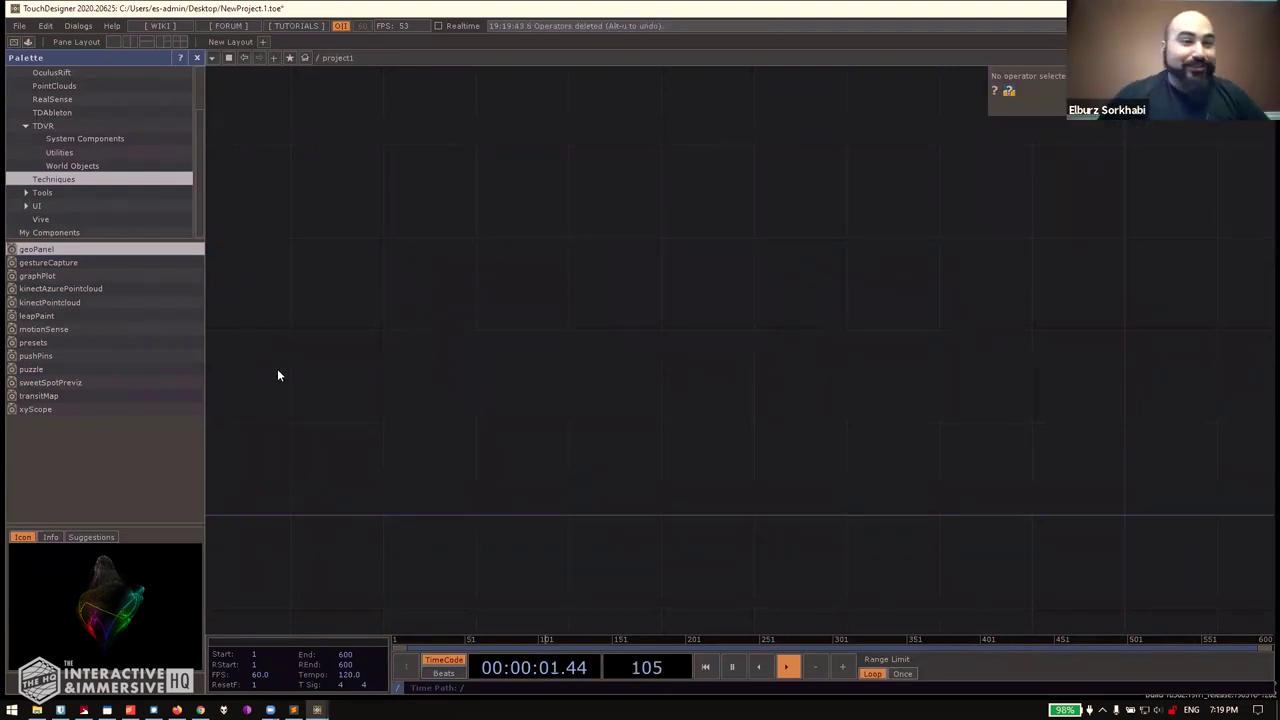
Add a Notch TOP to the empty network and load test.dfxdll from the Desktop as its block.
key("Tab")
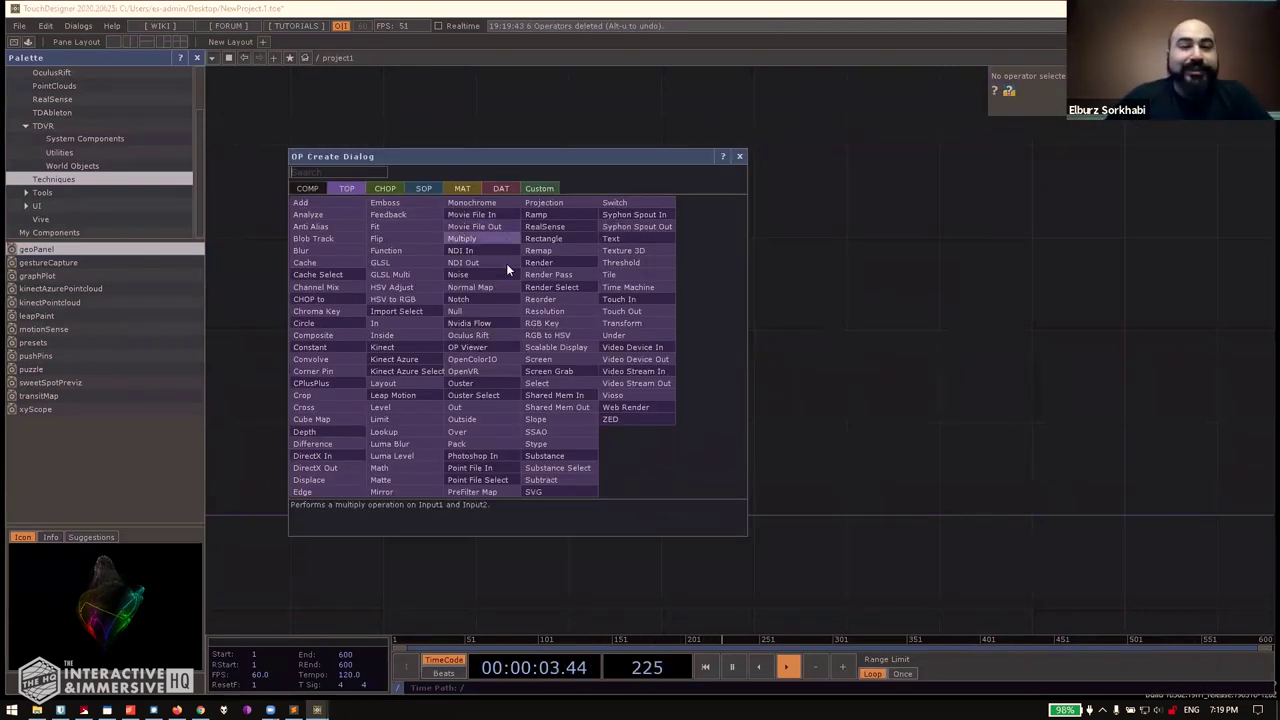
left_click(458, 299)
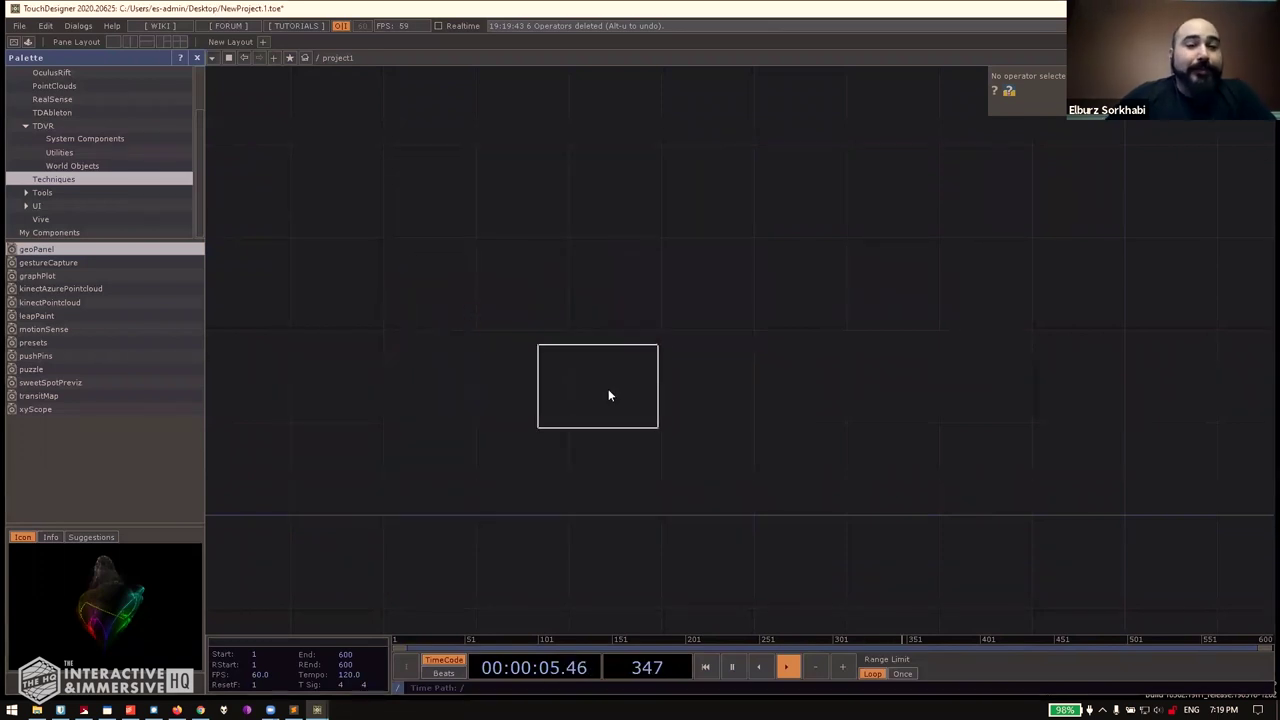
left_click(606, 392)
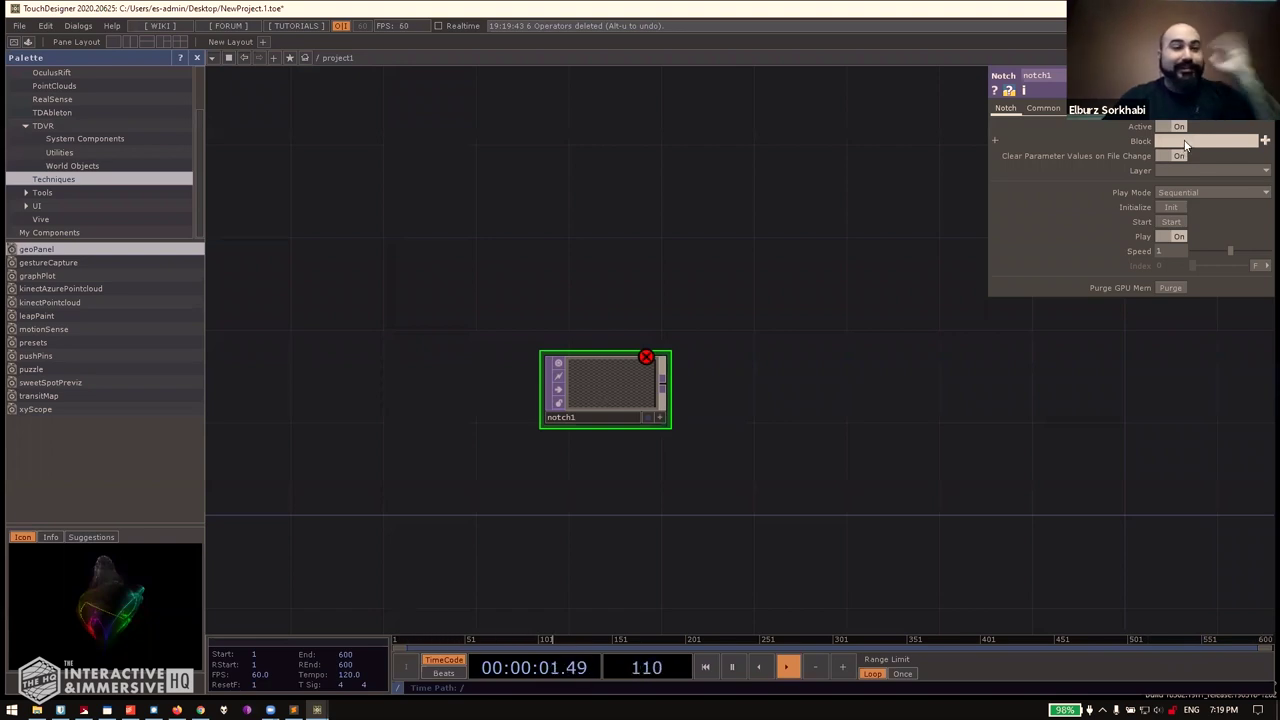
left_click(1262, 141)
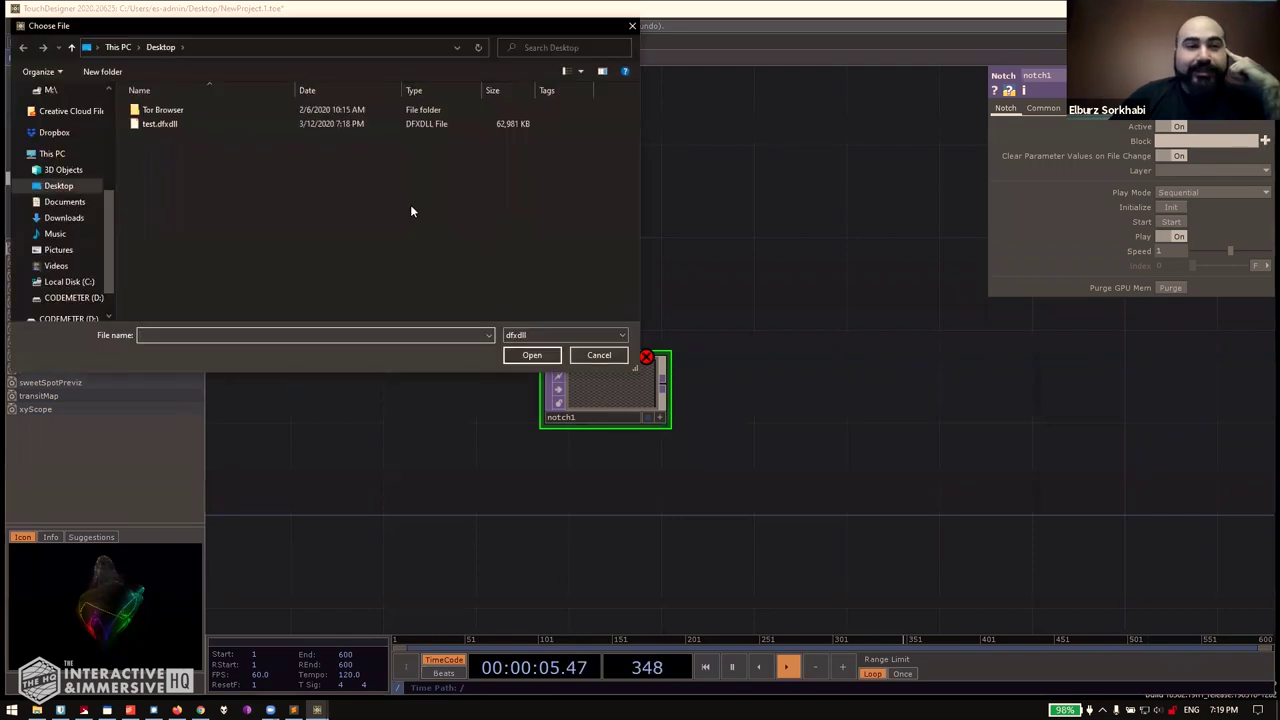
double_click(157, 125)
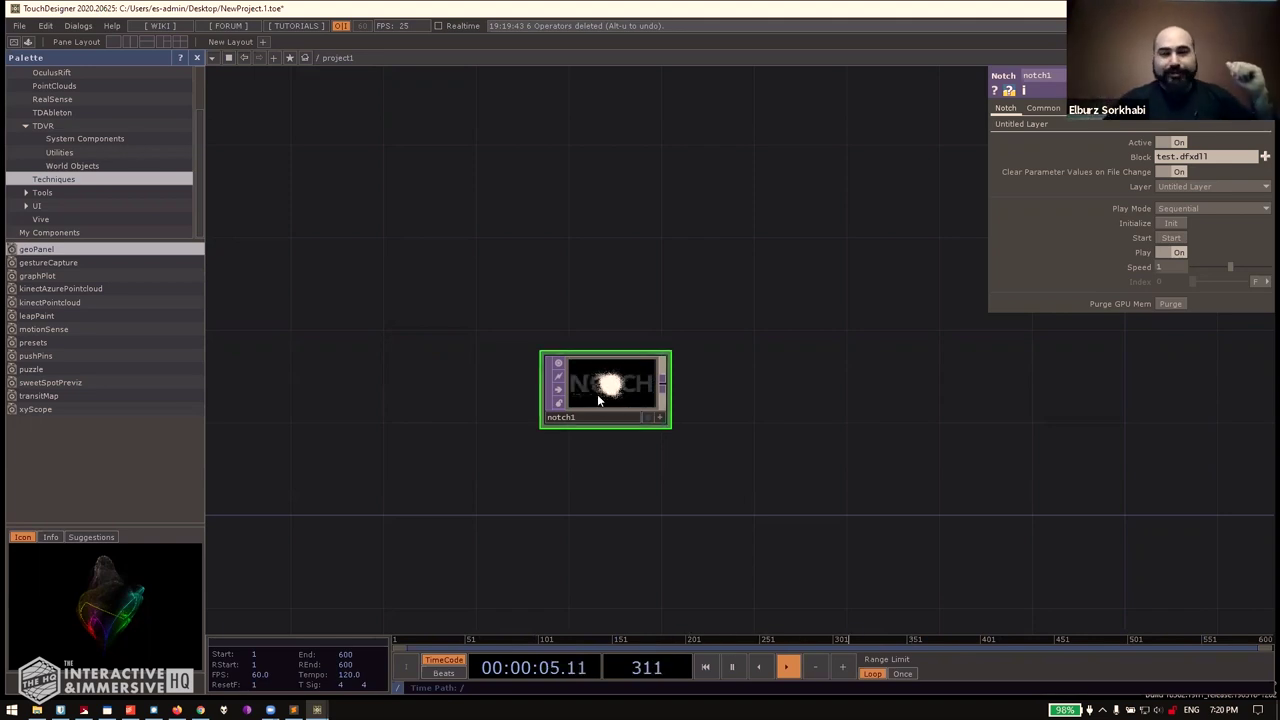
In the Notch TOP's Untitled Layer parameters, set the Primitive Emitter position to X 0.798, Y -0.703 and Z 0.4.
scroll(598, 400, "up", 5)
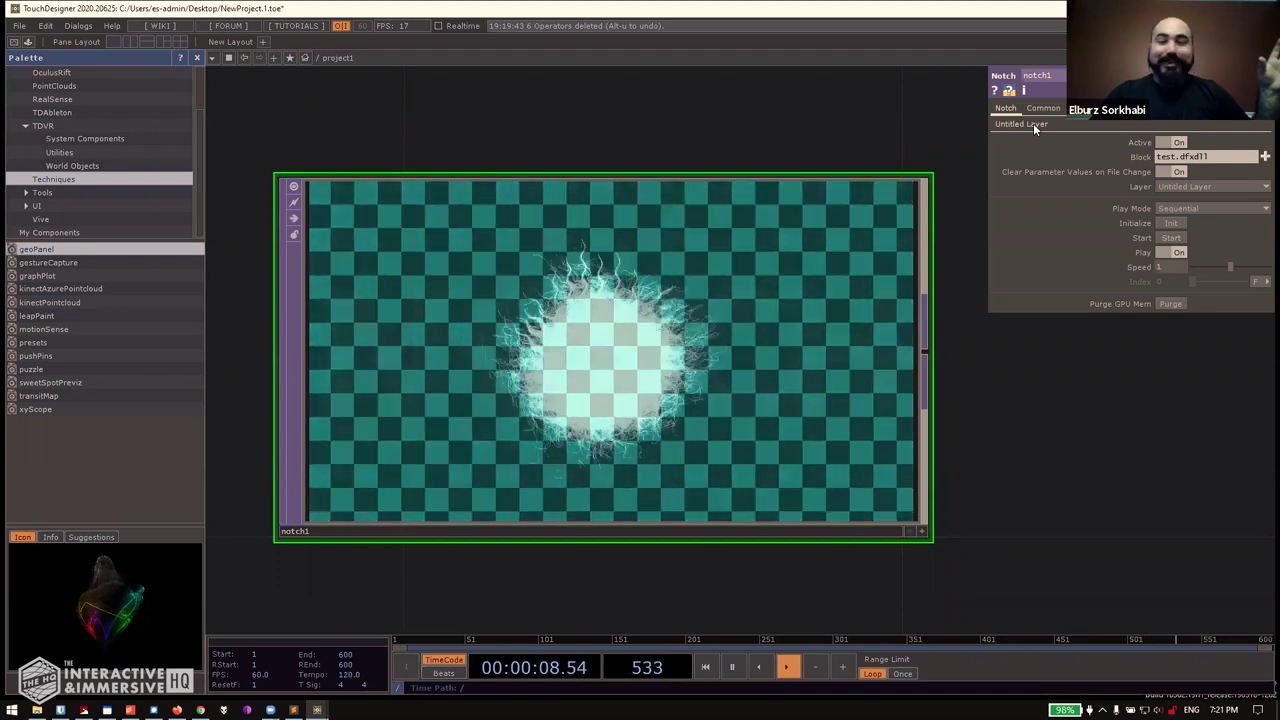
left_click(1033, 123)
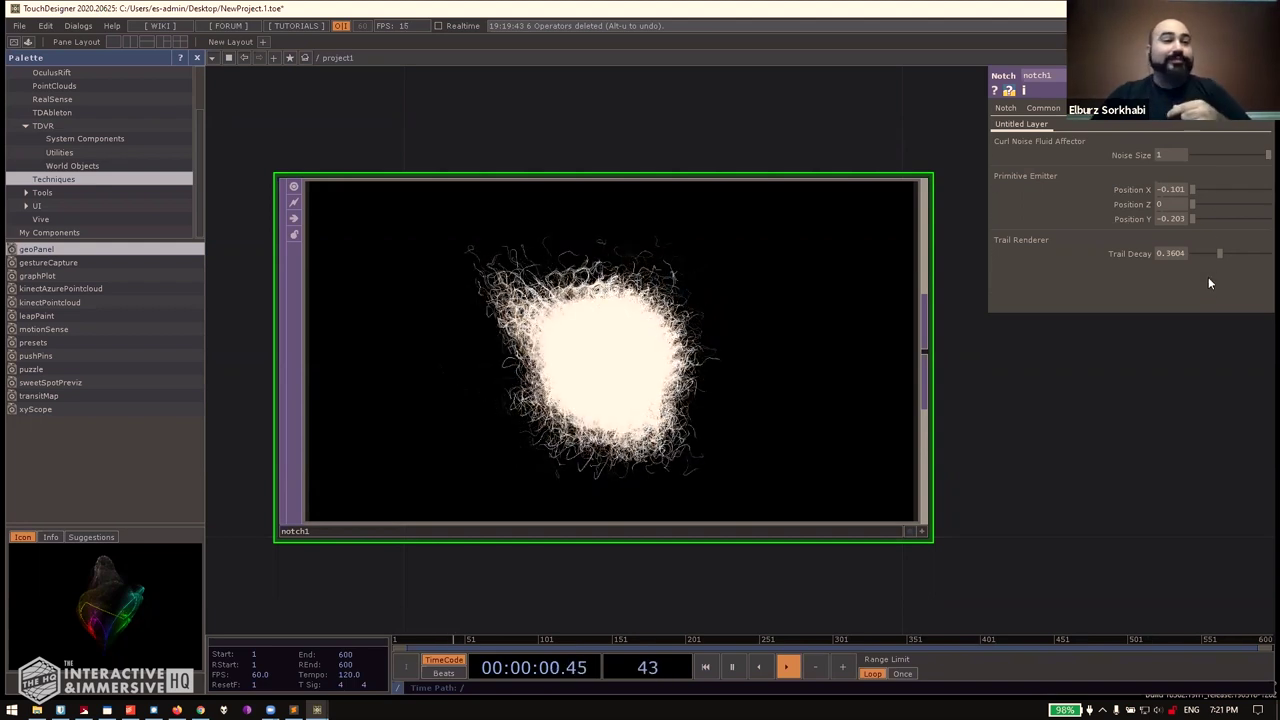
left_click_drag(1196, 188, 1215, 189)
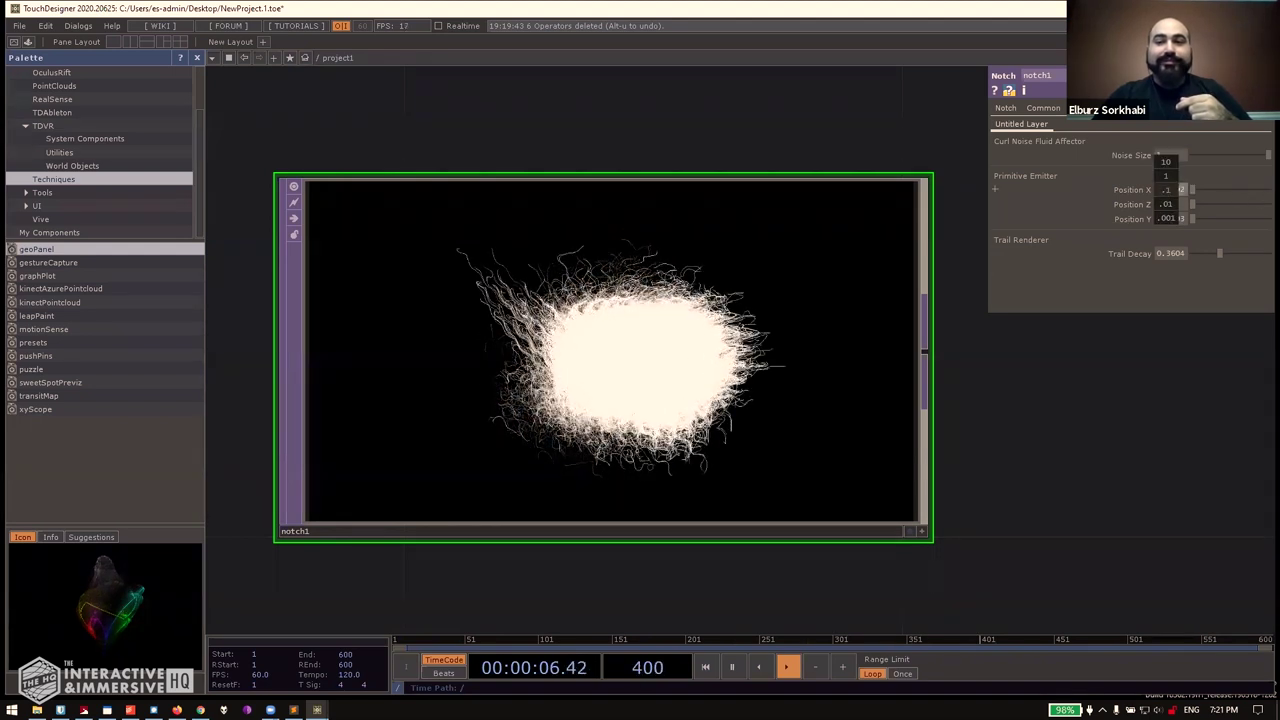
left_click_drag(1168, 172, 1166, 172)
middle_click_drag(1166, 203, 1166, 186)
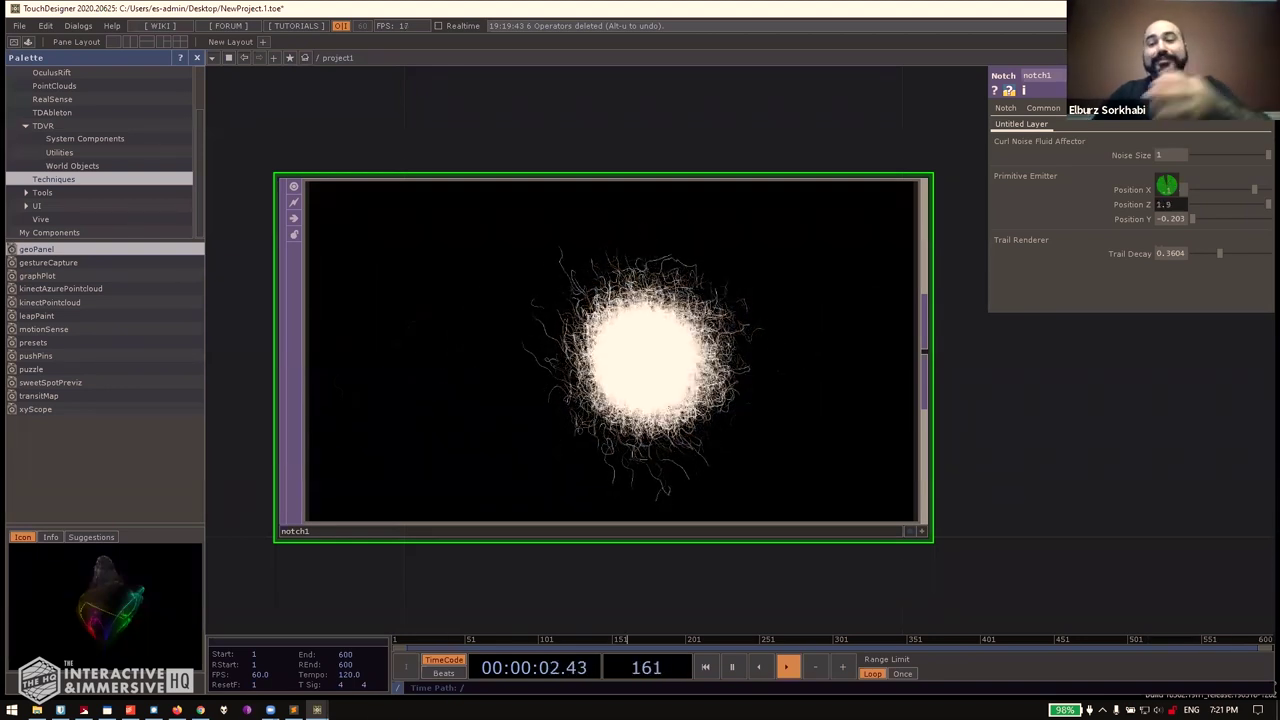
middle_click_drag(1170, 188, 1164, 234)
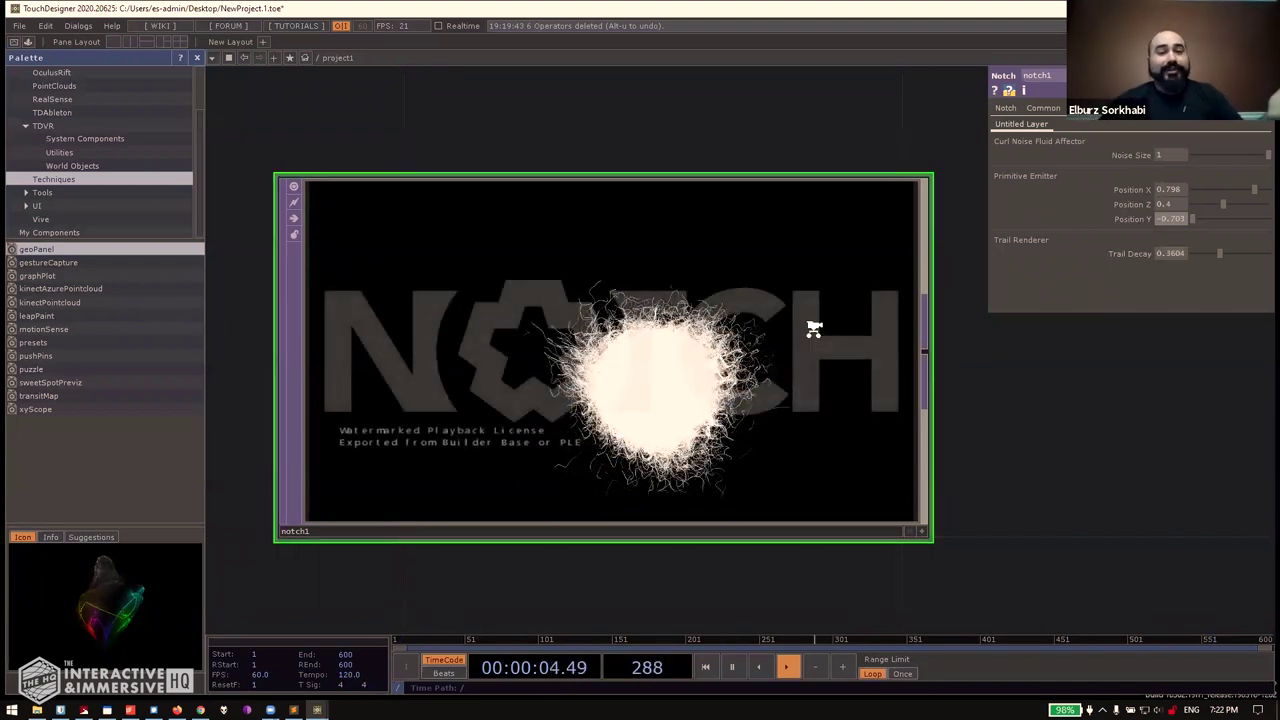
Add a Mouse In CHOP to the network above the Notch TOP.
scroll(813, 330, "down", 3)
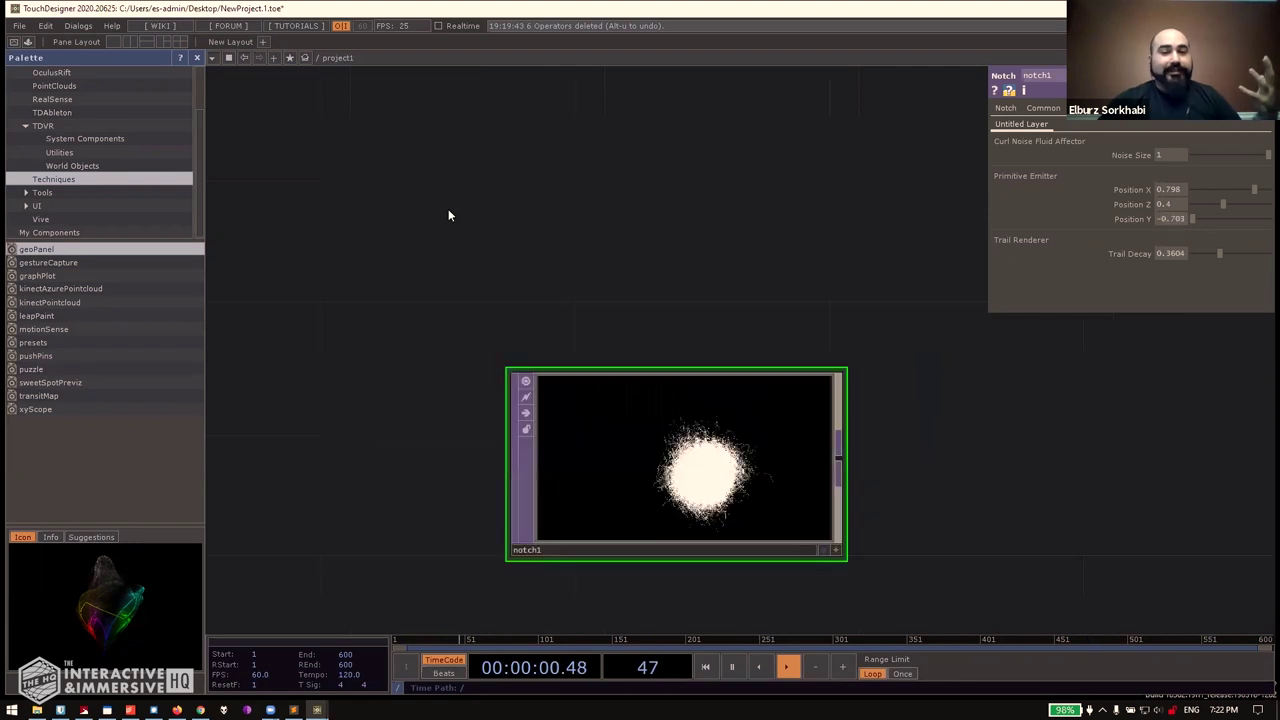
key("Tab")
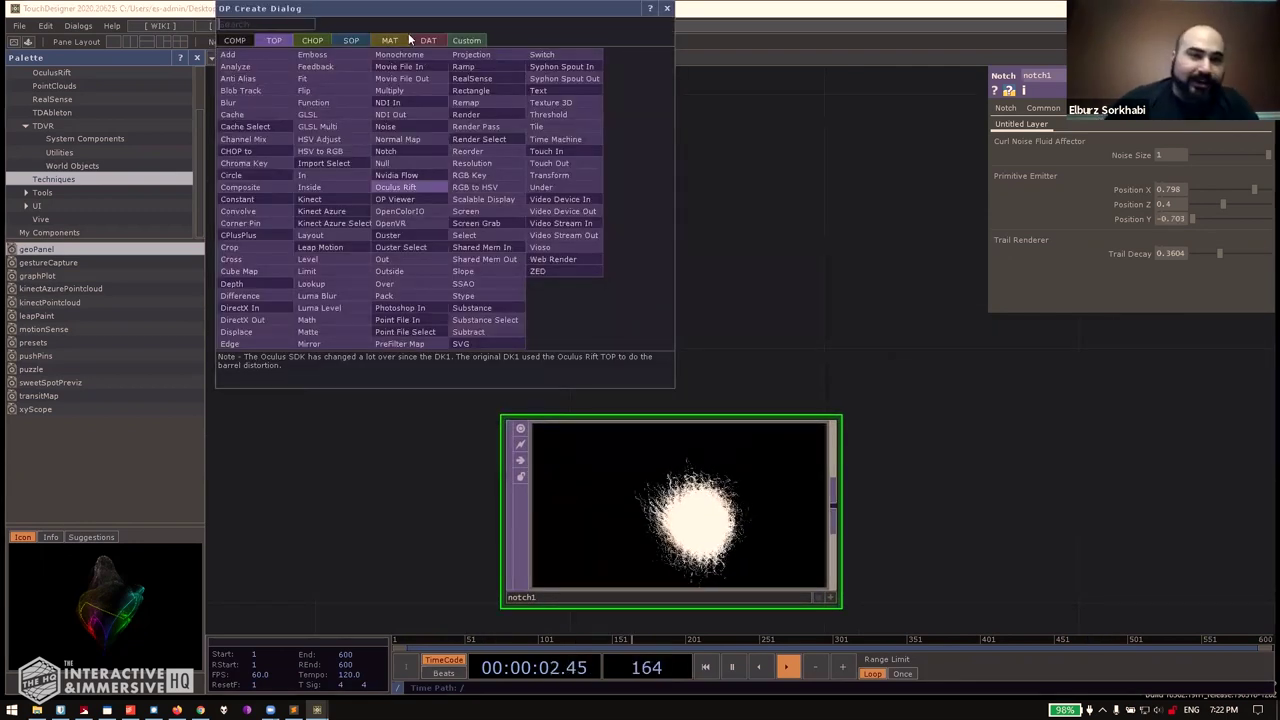
left_click(316, 40)
type("mouse")
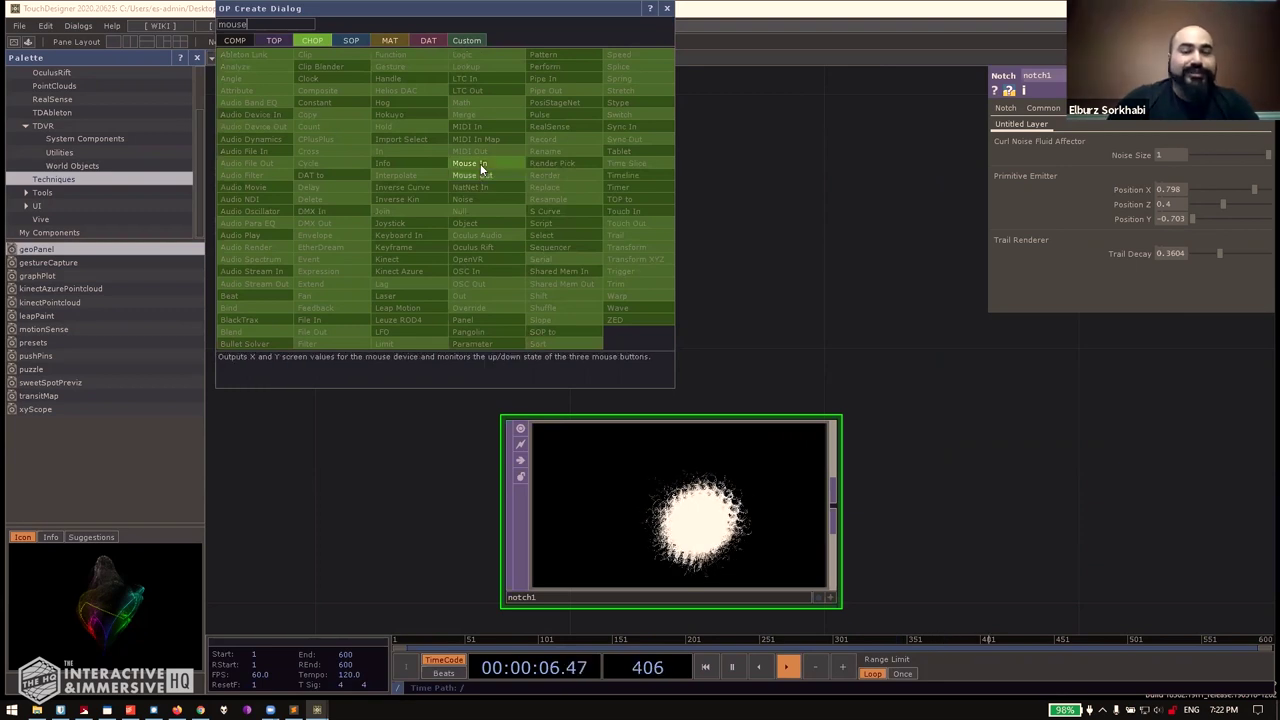
left_click(480, 163)
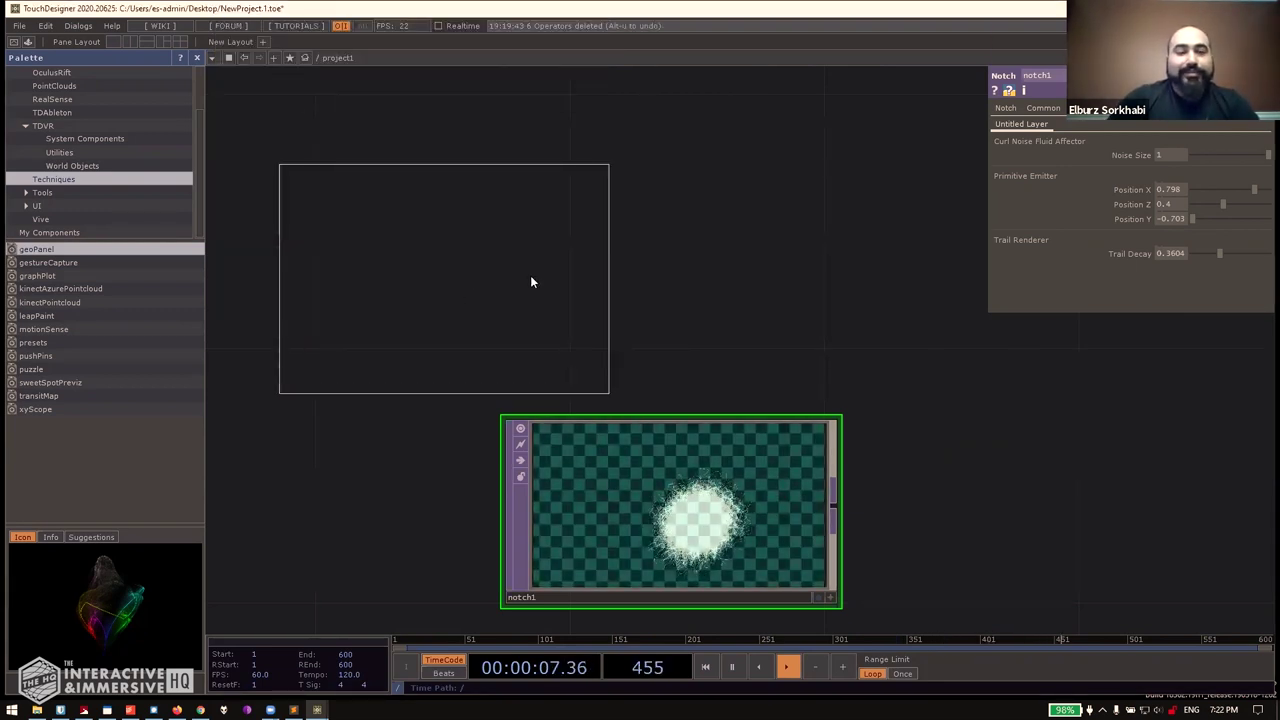
left_click(541, 270)
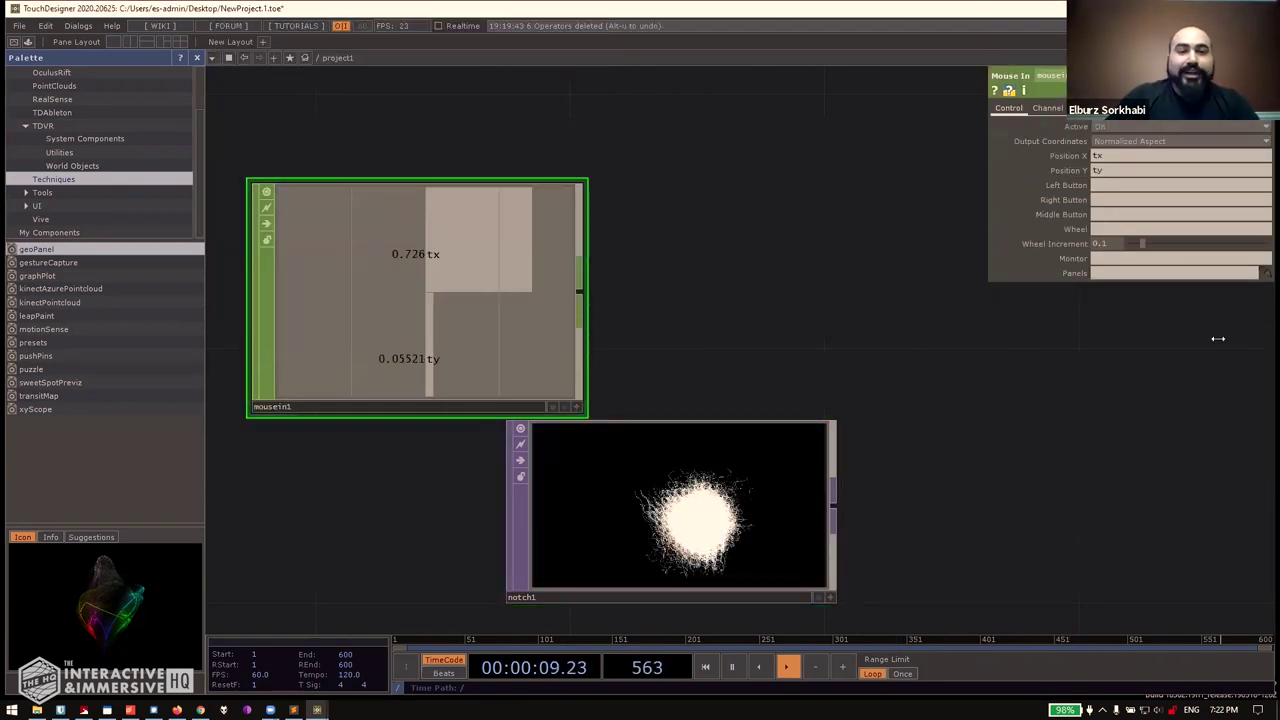
Connect a Math CHOP to the Mouse In output and set its Multiply value to 3.
left_click(582, 292)
left_click(726, 302)
type("math")
key("Return")
left_click(728, 308)
left_click_drag(728, 308, 791, 218)
left_click(1034, 108)
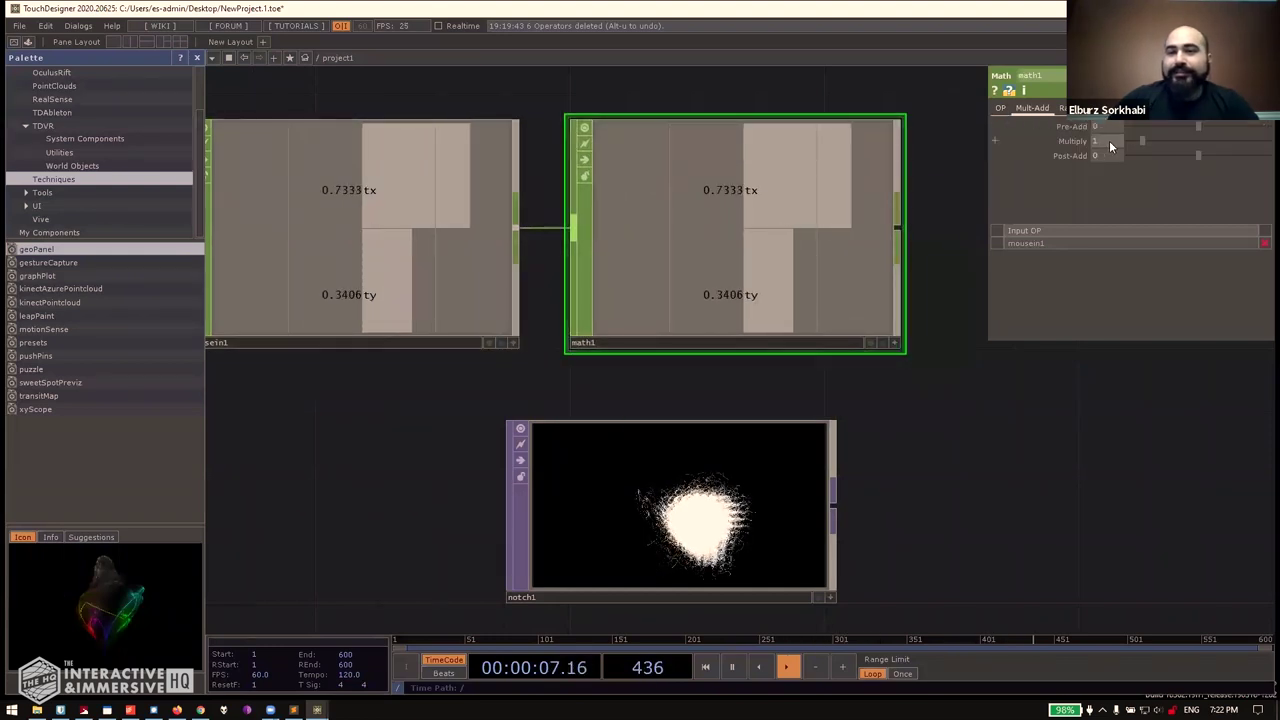
type("3")
key("Return")
Append a Null CHOP to the Math output and move the Notch TOP beneath it.
scroll(738, 431, "down", 3)
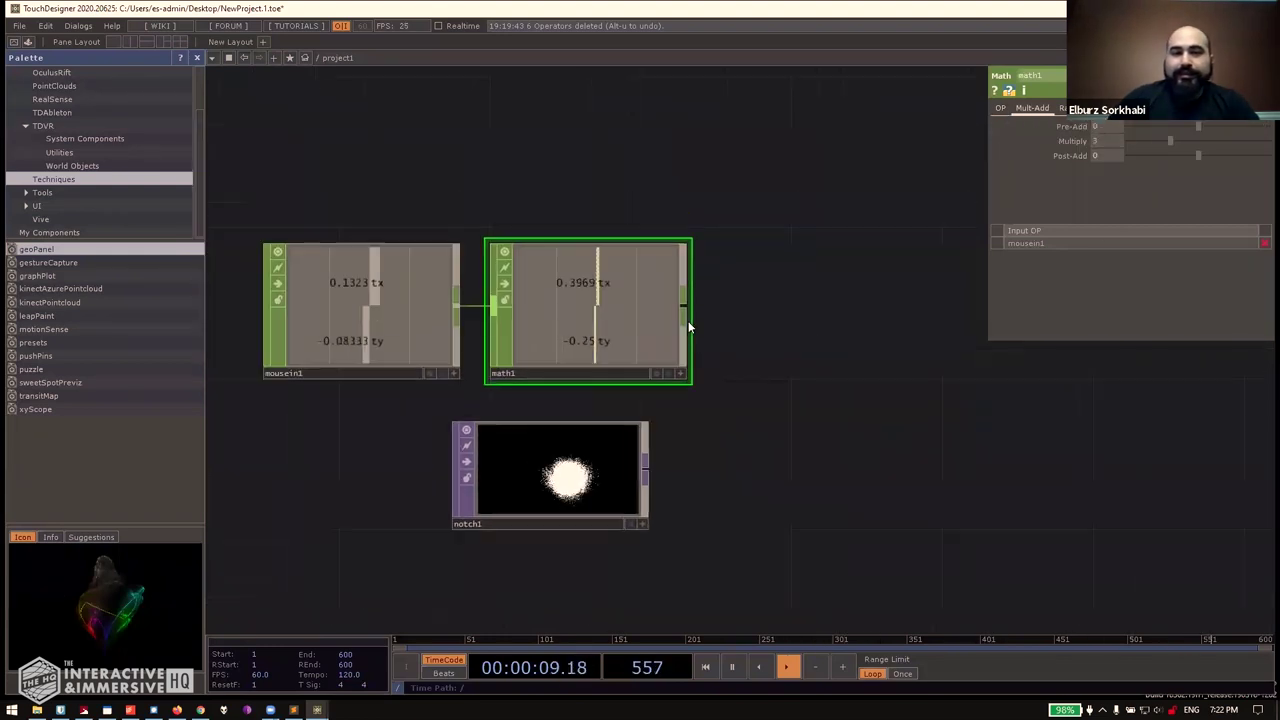
right_click(694, 325)
left_click(849, 344)
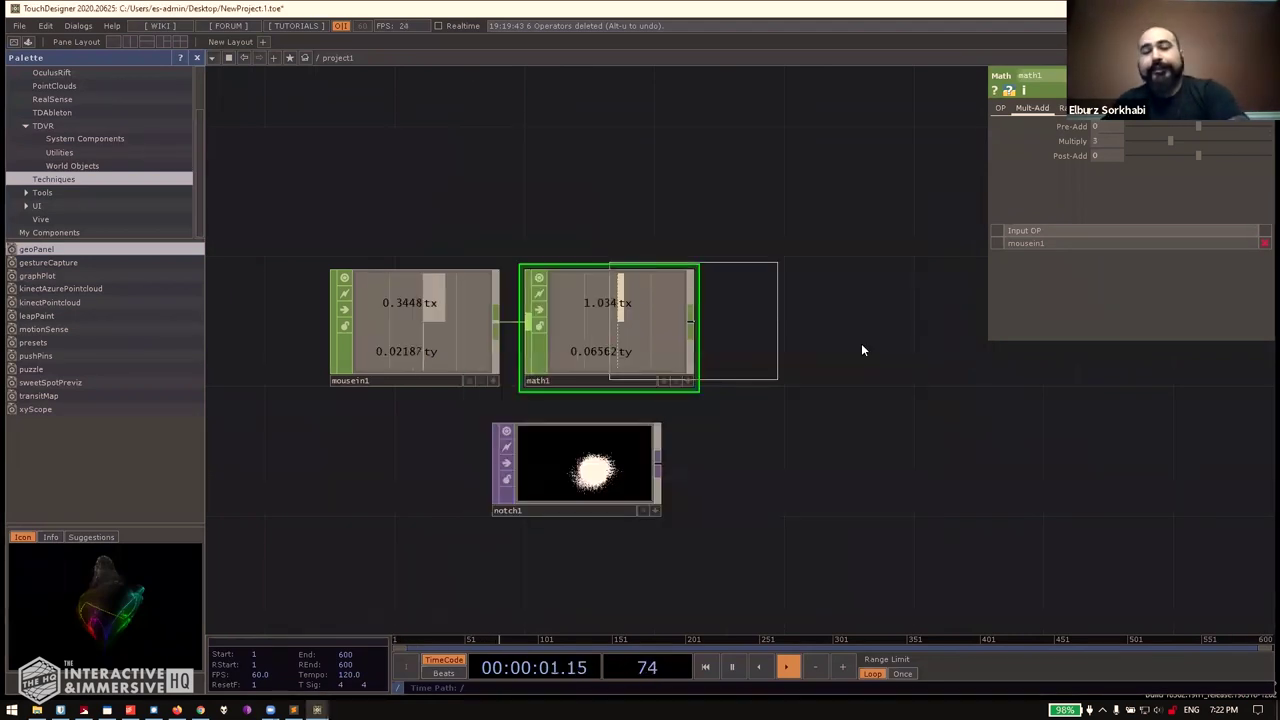
left_click(861, 345)
left_click_drag(621, 454, 883, 488)
left_click_drag(848, 365, 816, 331)
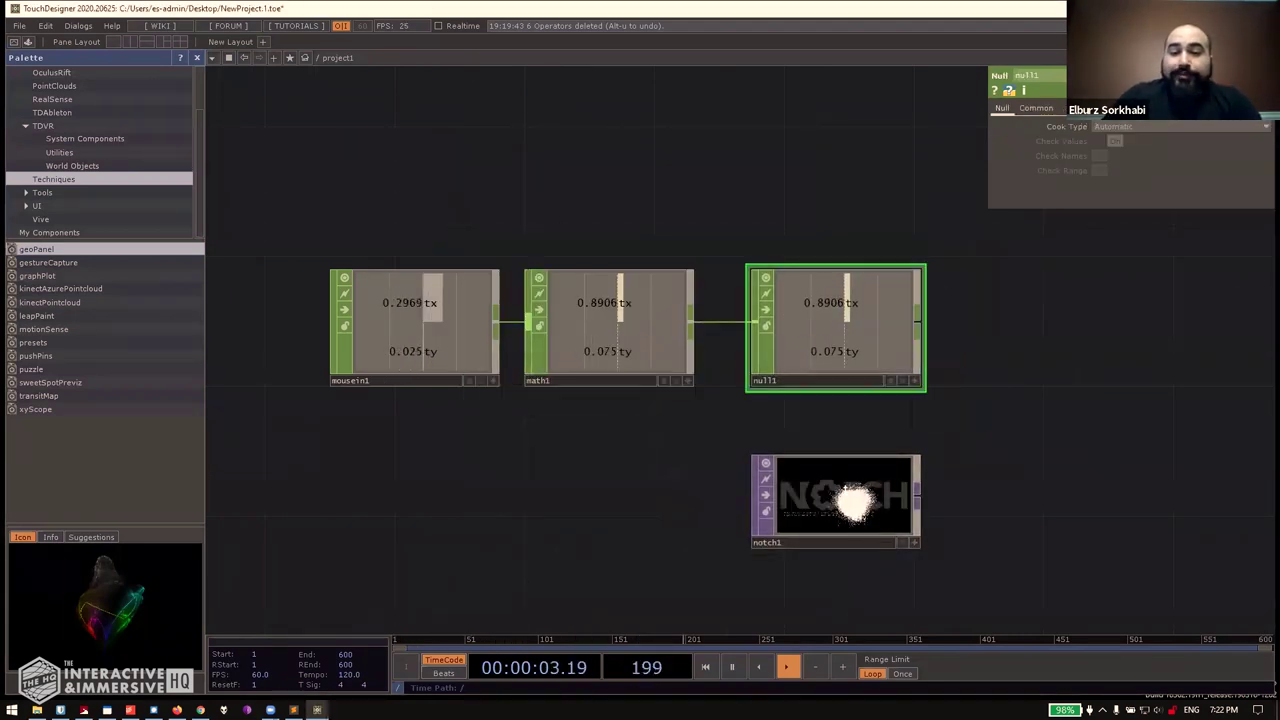
Export the Null's tx and ty channels to the Notch TOP's Primitive Emitter Position X and Position Y, and check the mouse-driven particles.
left_click(867, 543)
scroll(838, 378, "up", 5)
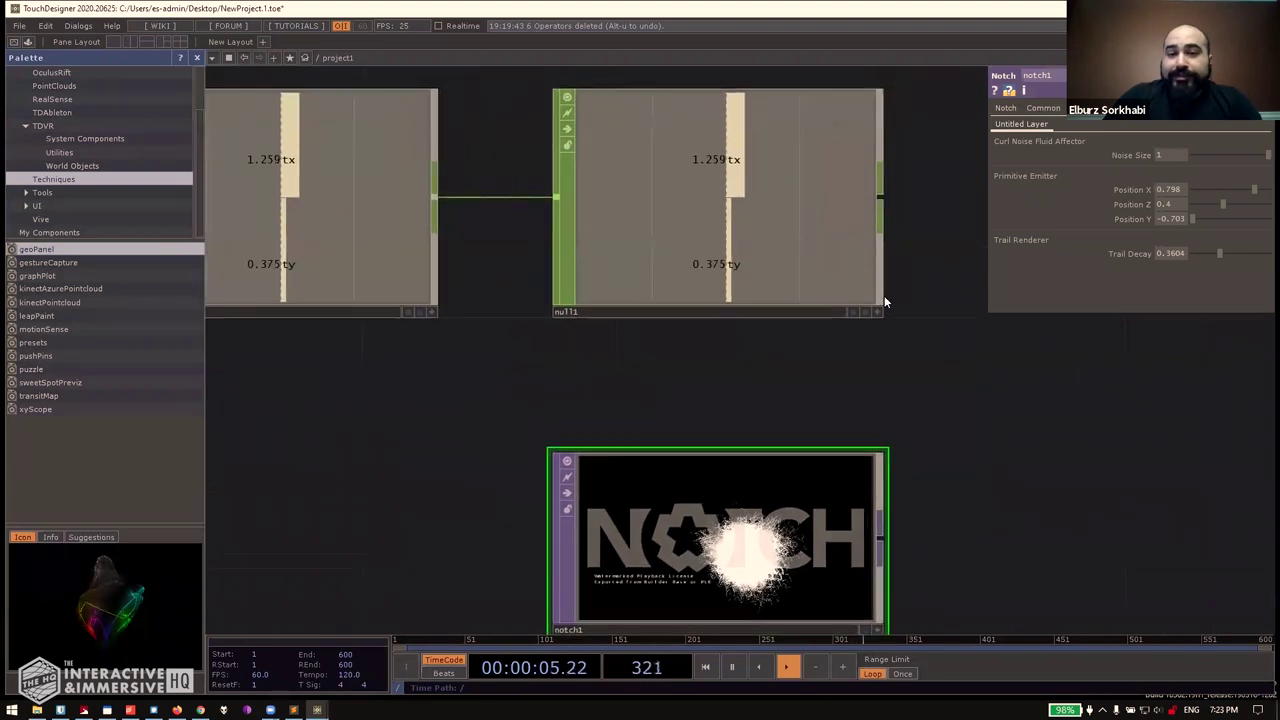
left_click_drag(878, 311, 1160, 218)
left_click(1168, 180)
left_click(1162, 208)
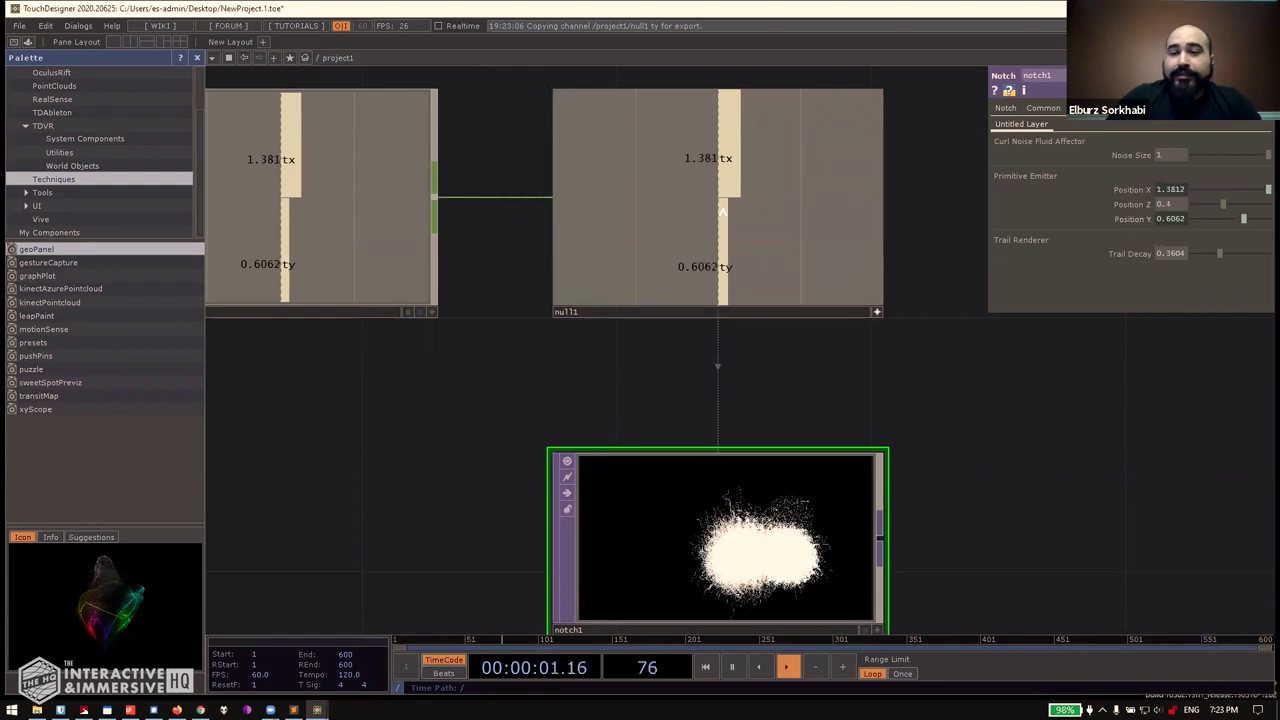
left_click_drag(394, 414, 363, 357)
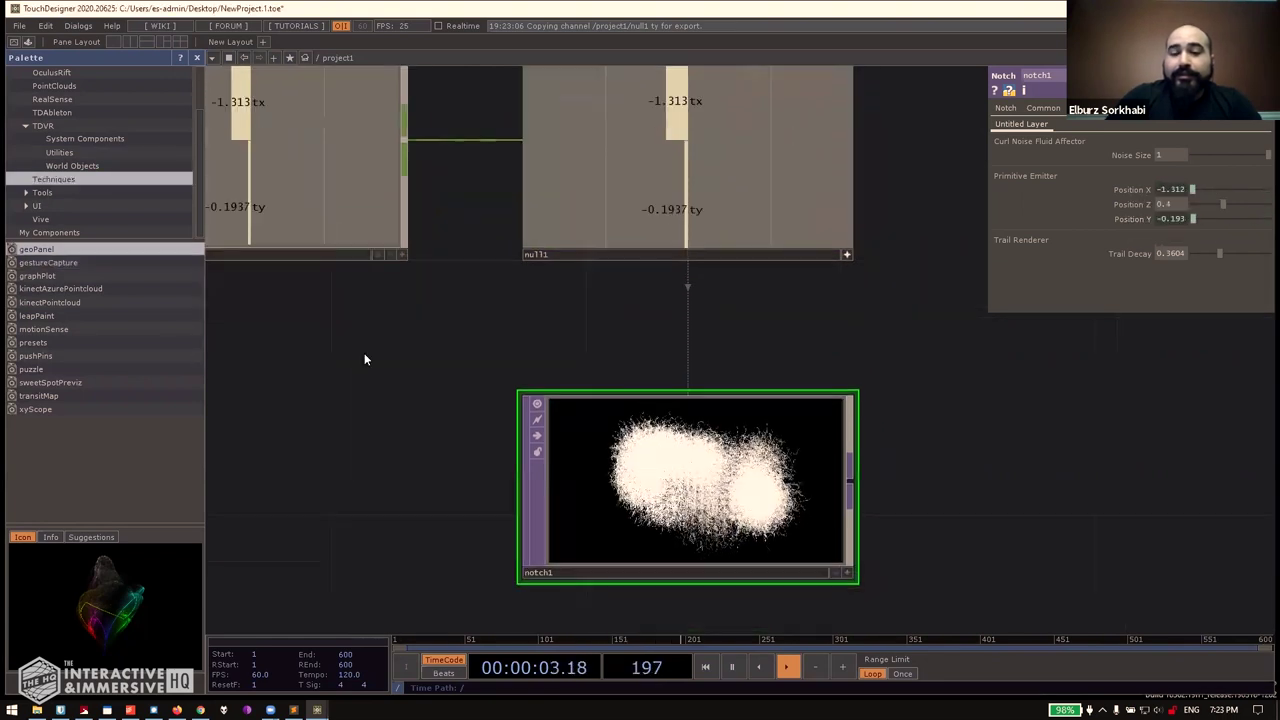
scroll(543, 341, "up", 2)
scroll(543, 341, "up", 3)
scroll(520, 310, "down", 2)
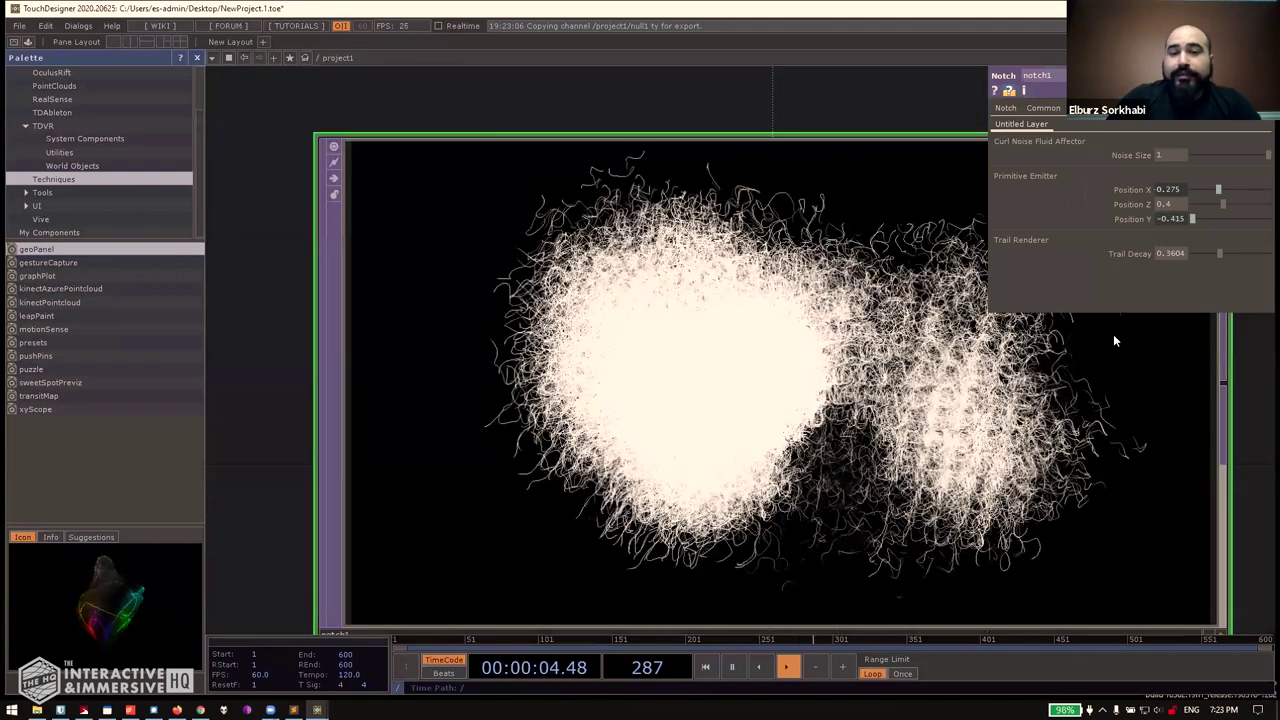